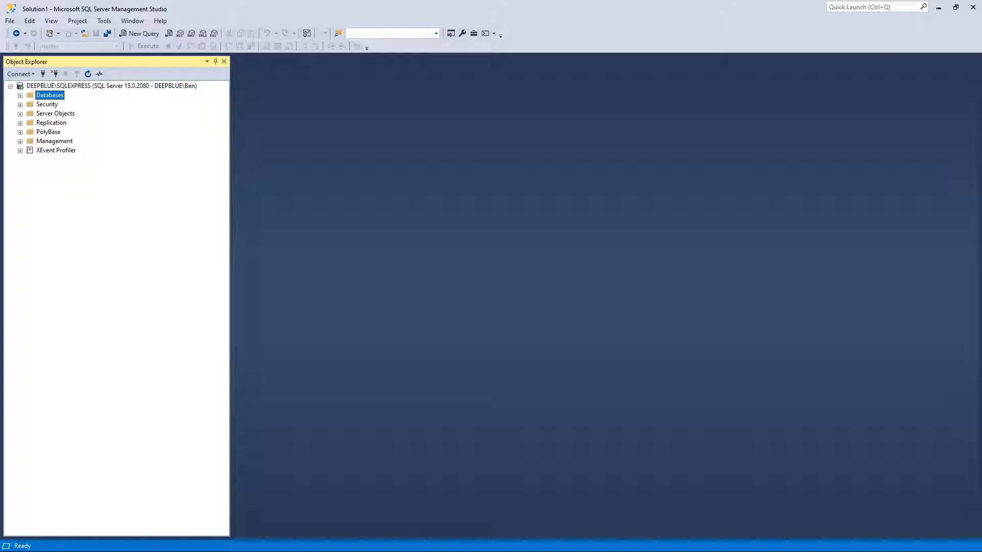
- Switch to the SQL Server downloads page in Microsoft Edge and review the edge and on-premises options
key(alt+Tab)
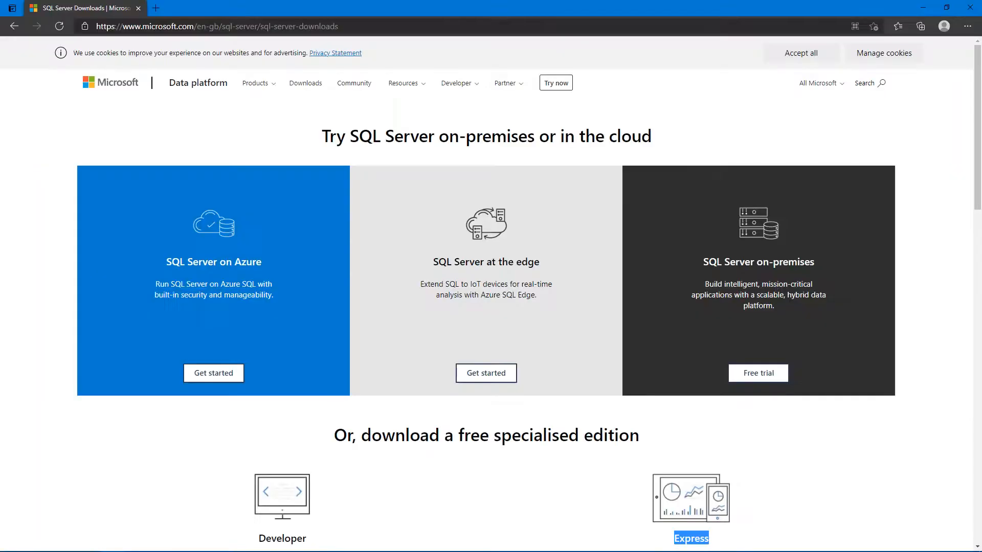
click(110, 543)
click(110, 543)
drag(433, 263, 543, 266)
drag(699, 263, 834, 277)
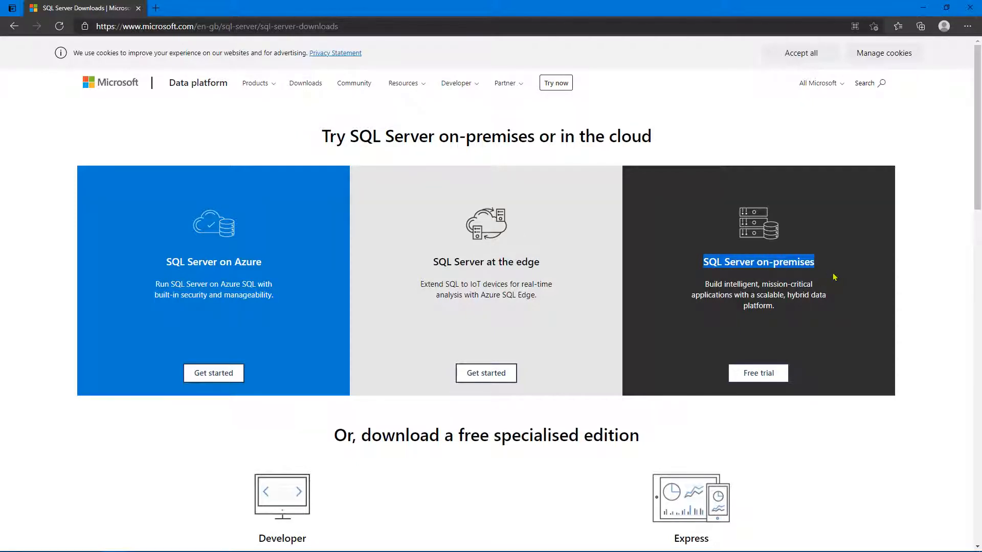
- Examine the free specialised editions section of the page, covering the Developer and Express editions
scroll(835, 278, down, 6)
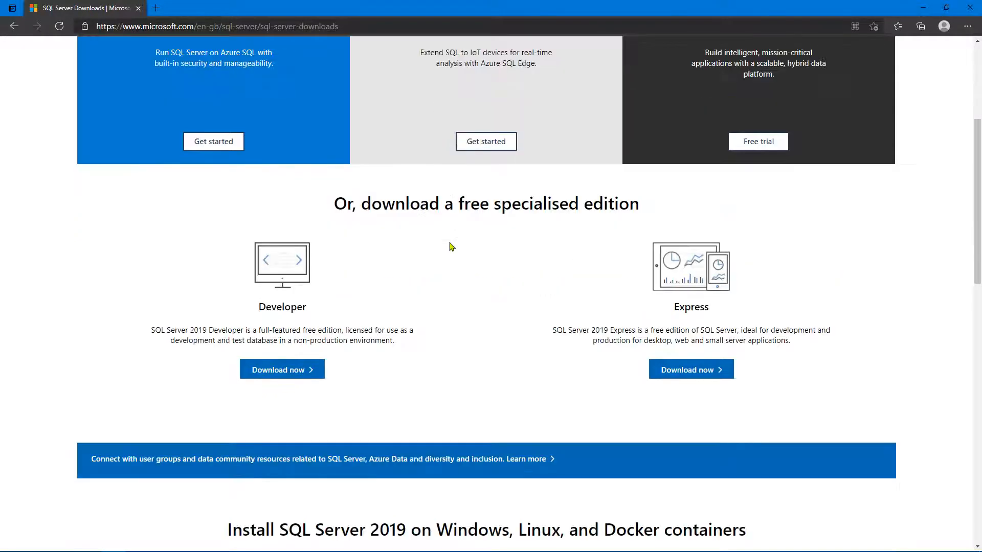
scroll(451, 247, up, 2)
drag(344, 214, 494, 207)
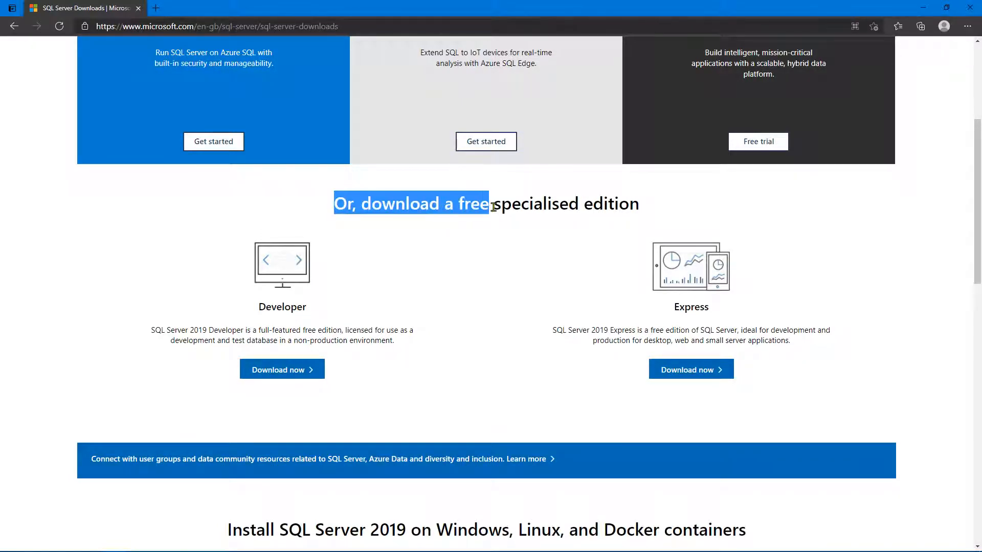
click(494, 207)
double_click(490, 206)
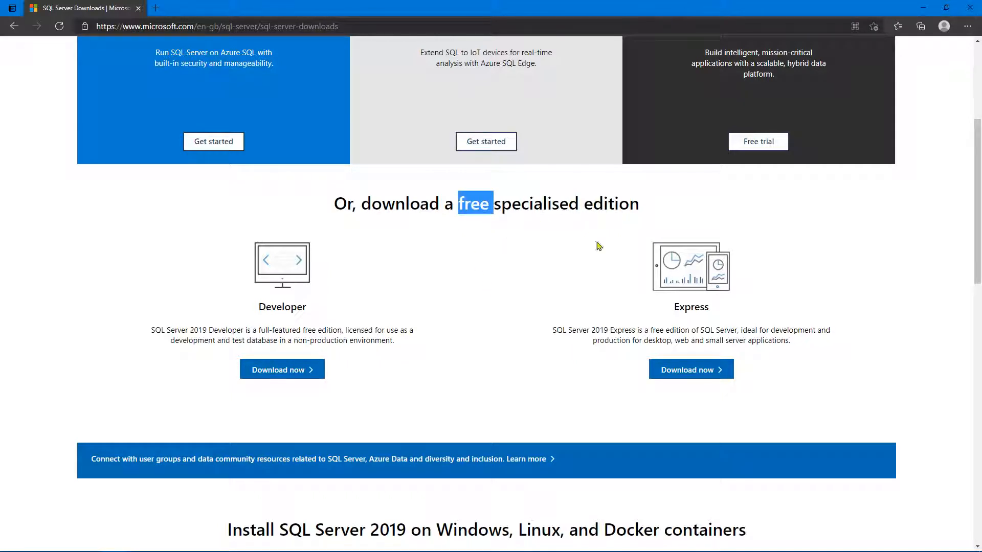
click(289, 313)
double_click(289, 310)
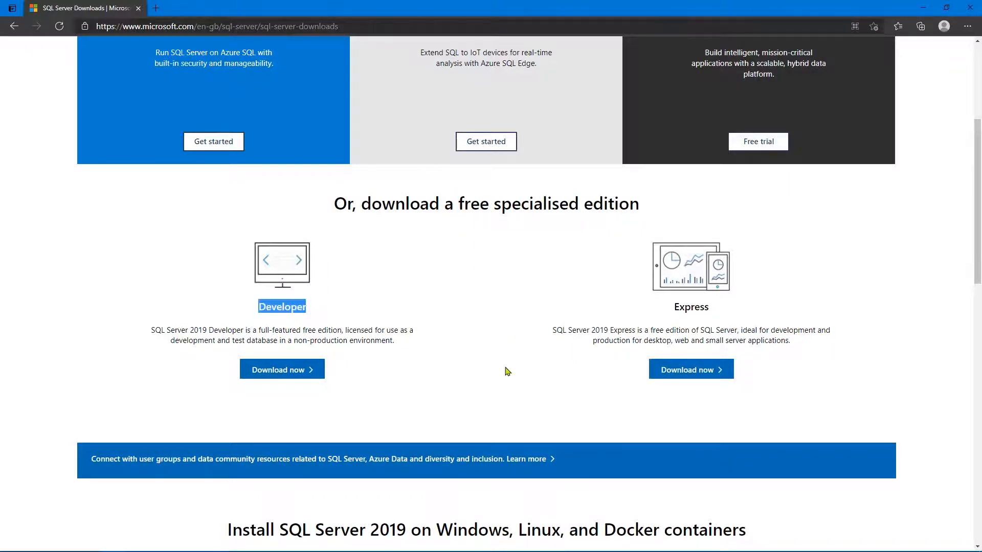
double_click(689, 309)
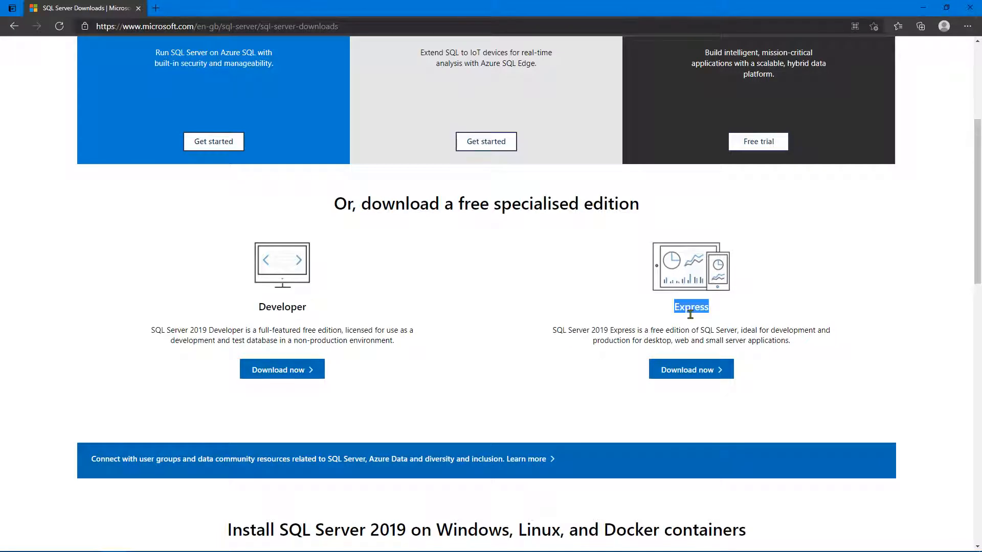
- Read the SQL Server 2019 Developer description for its version, cost and permitted environment
click(466, 305)
drag(152, 332, 201, 339)
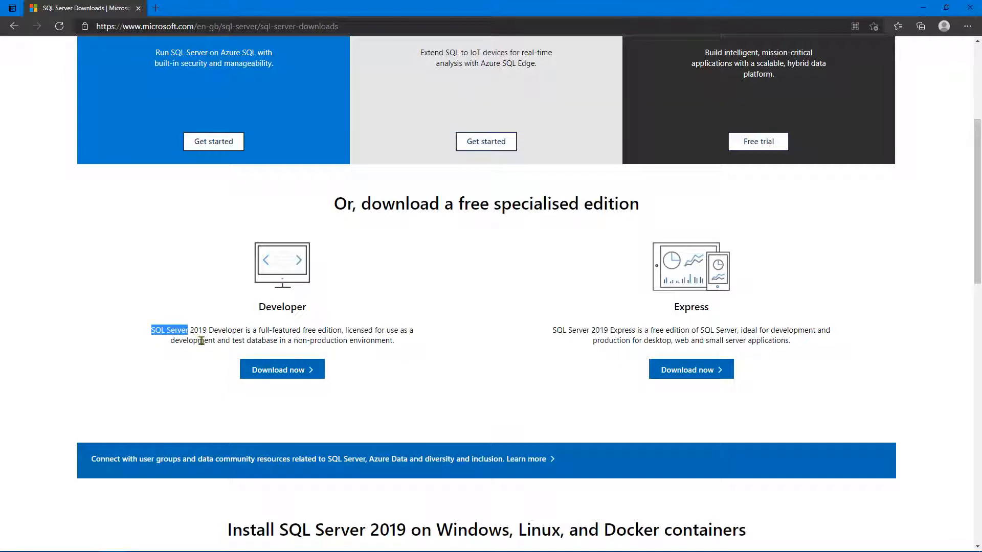
double_click(203, 337)
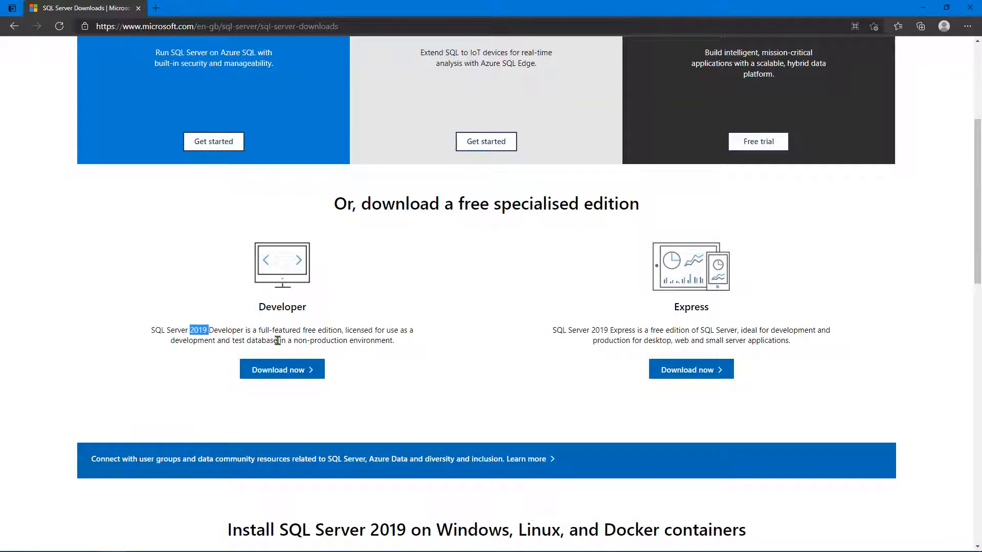
drag(303, 333, 342, 335)
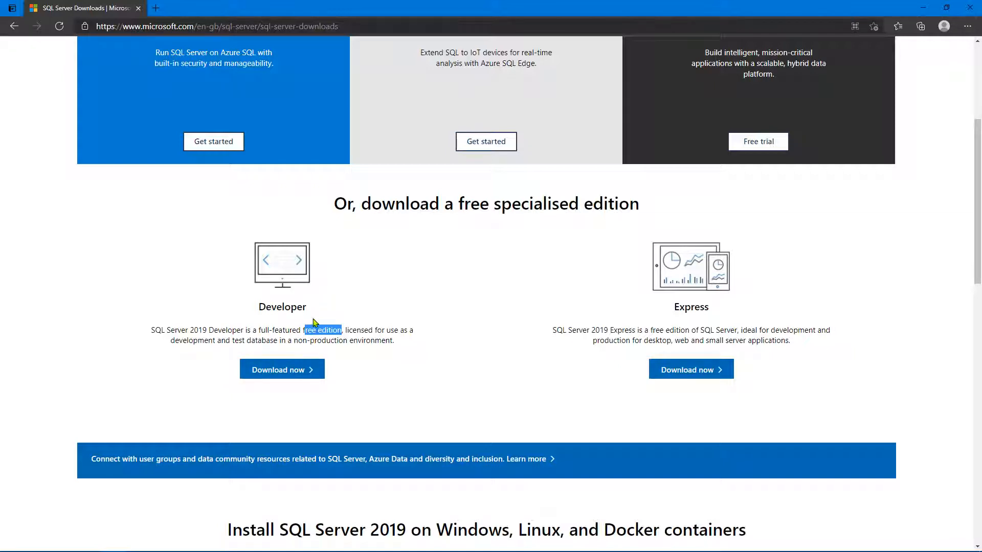
drag(295, 341, 397, 346)
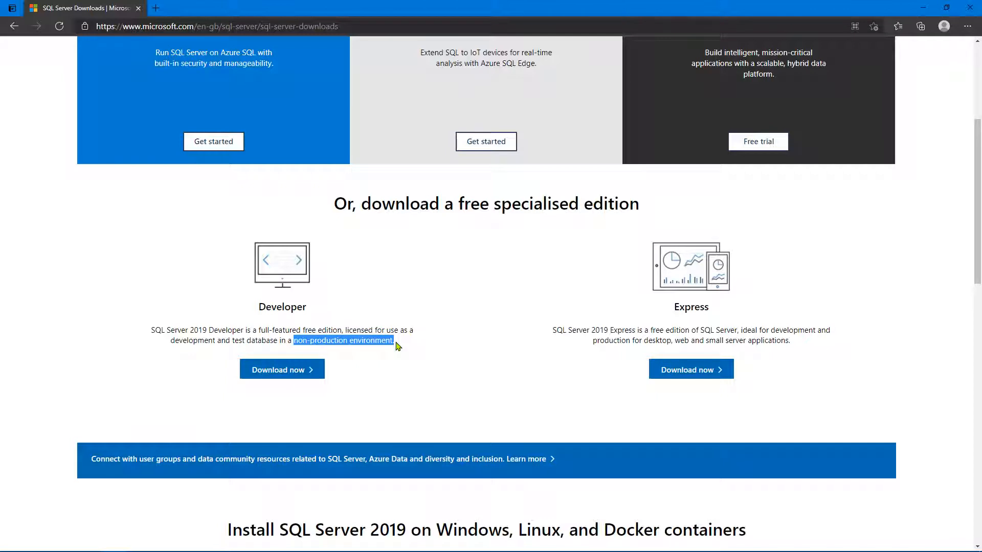
click(473, 346)
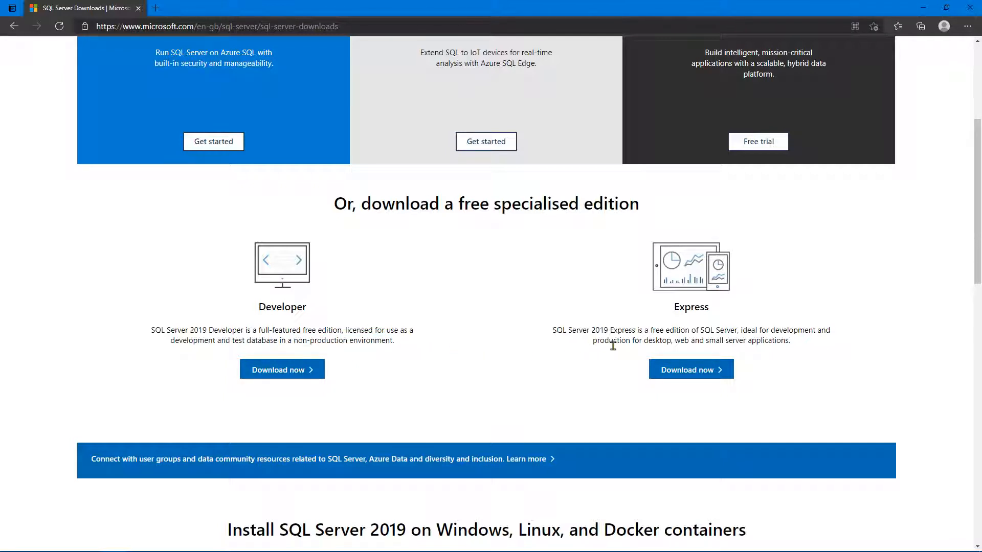
- Read the SQL Server 2019 Express description for its intended uses and compare it with the Developer edition's development use
drag(666, 332, 723, 337)
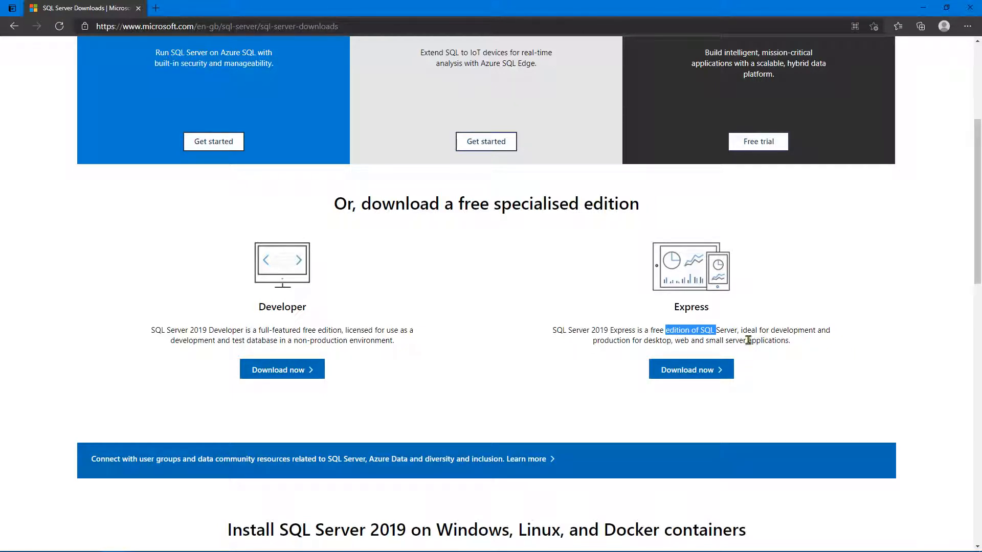
drag(742, 331, 805, 332)
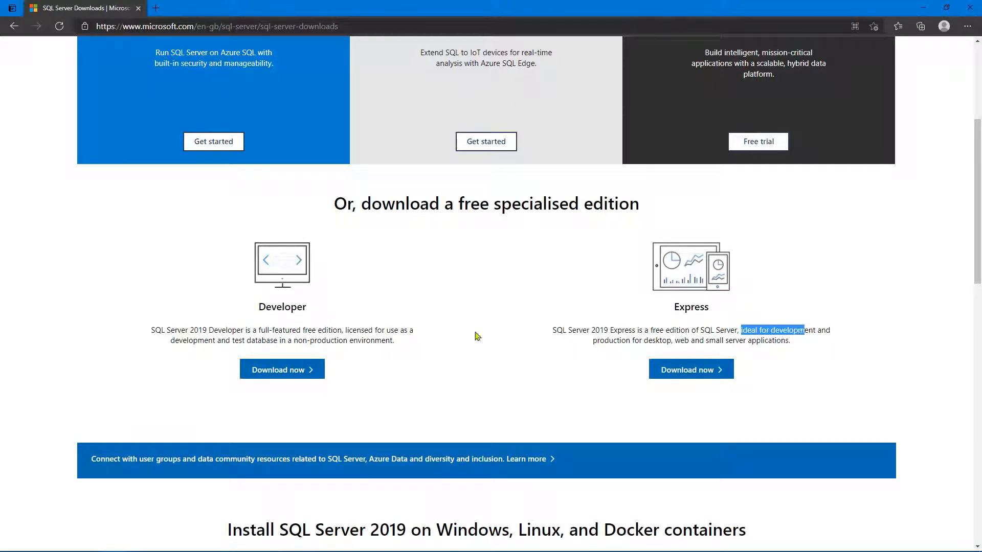
double_click(196, 343)
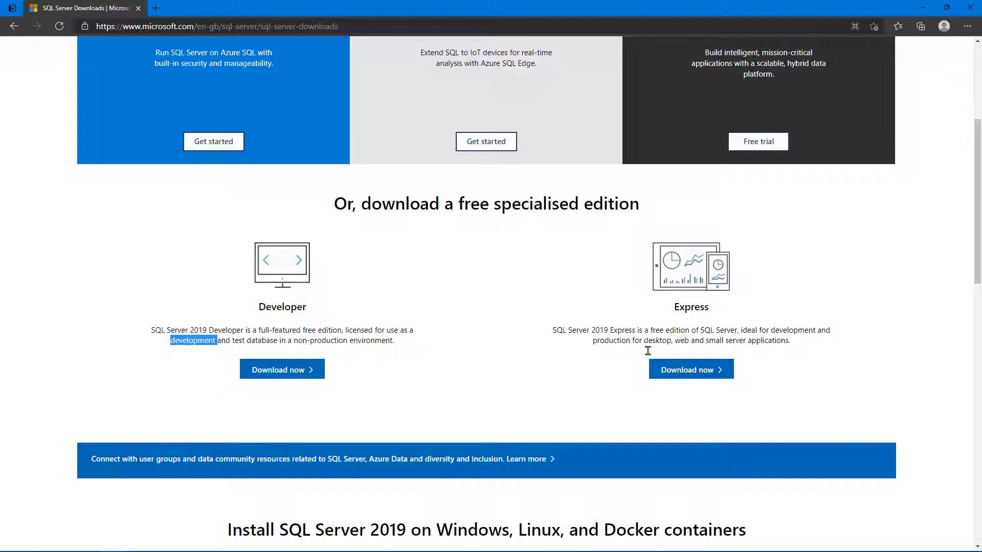
drag(598, 346, 660, 344)
click(625, 354)
double_click(672, 350)
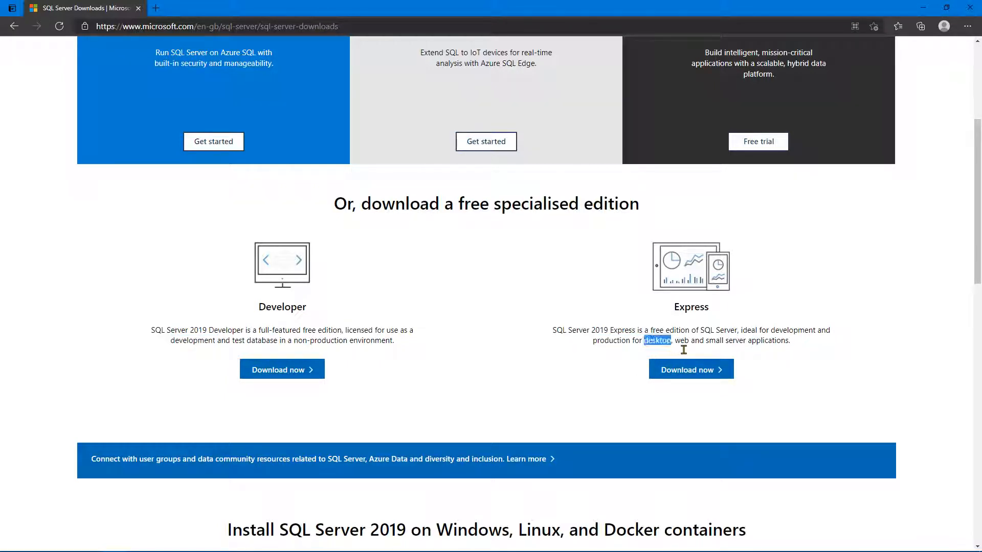
double_click(687, 349)
drag(728, 344, 775, 344)
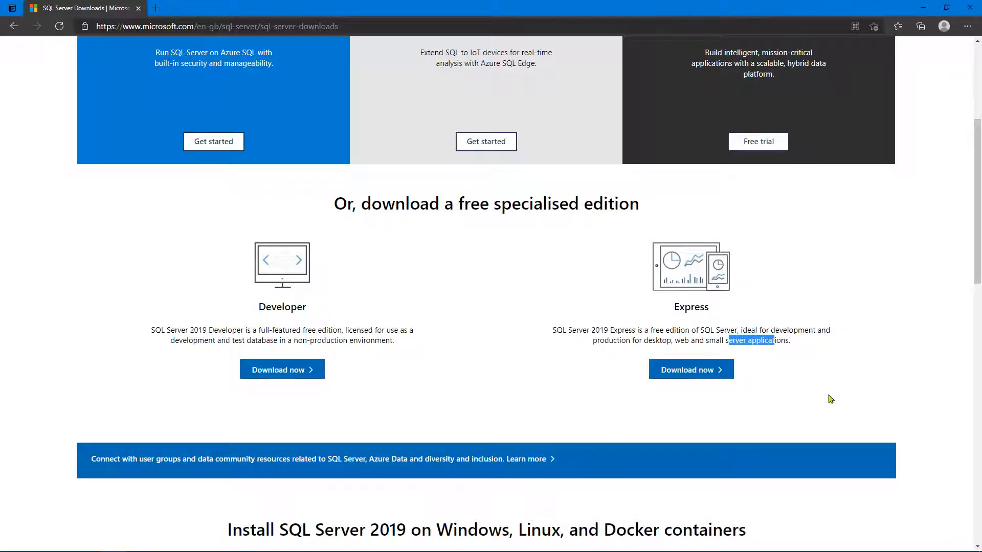
drag(727, 347, 767, 347)
double_click(784, 347)
click(318, 231)
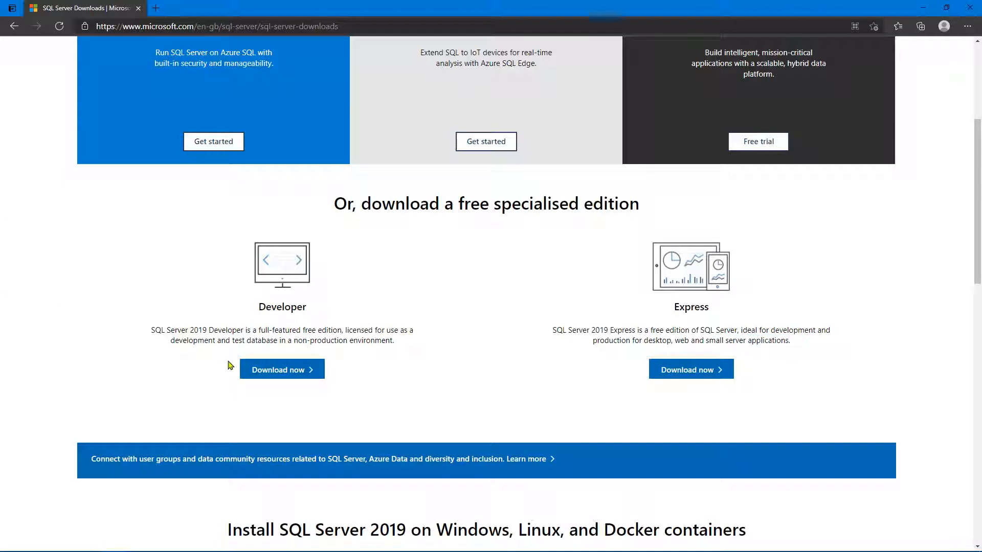
- Compare the Developer and Express choices under the free specialised edition heading
double_click(676, 313)
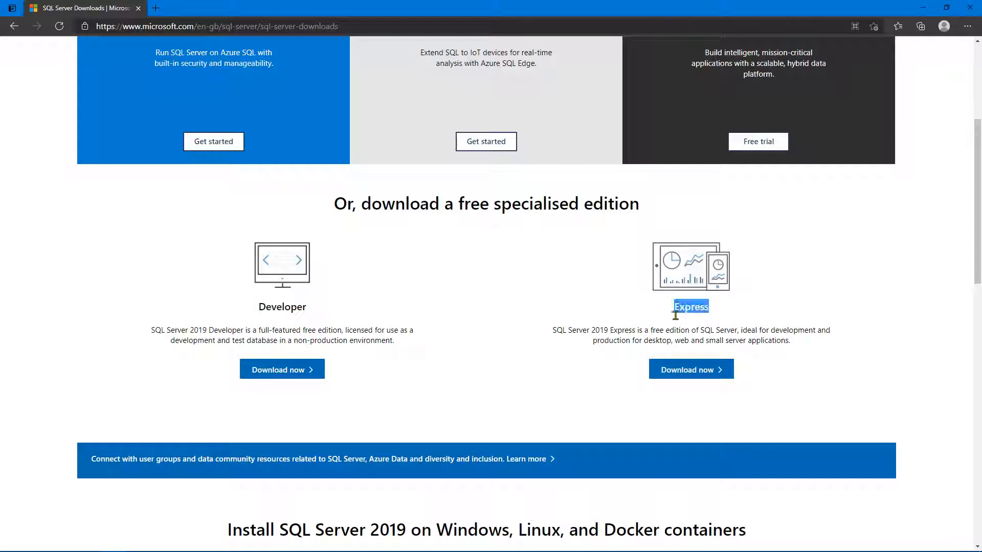
click(507, 285)
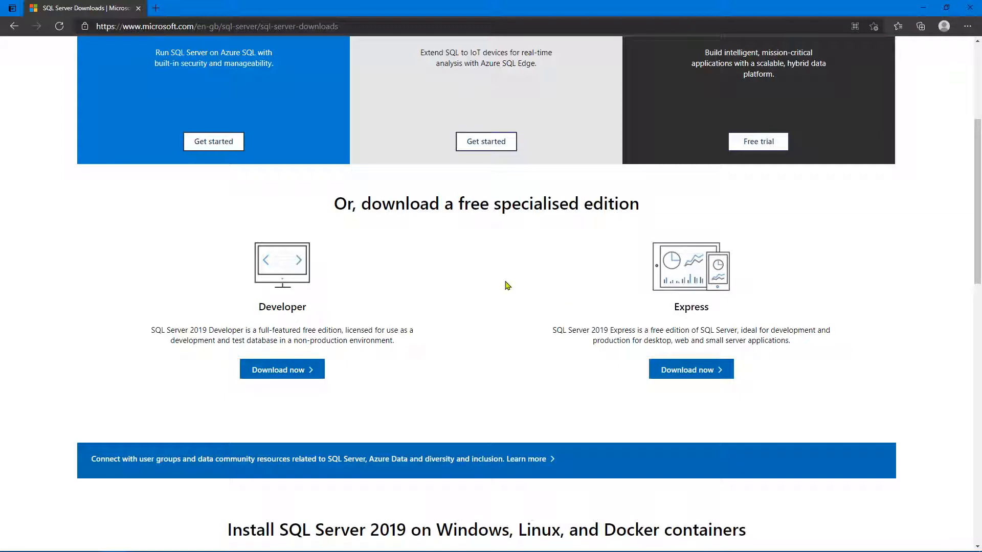
double_click(293, 309)
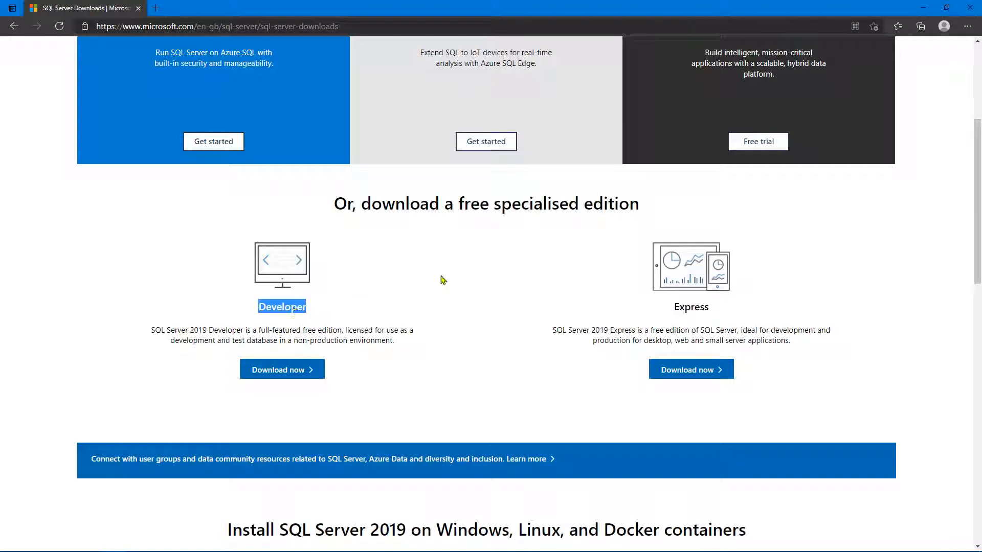
click(443, 280)
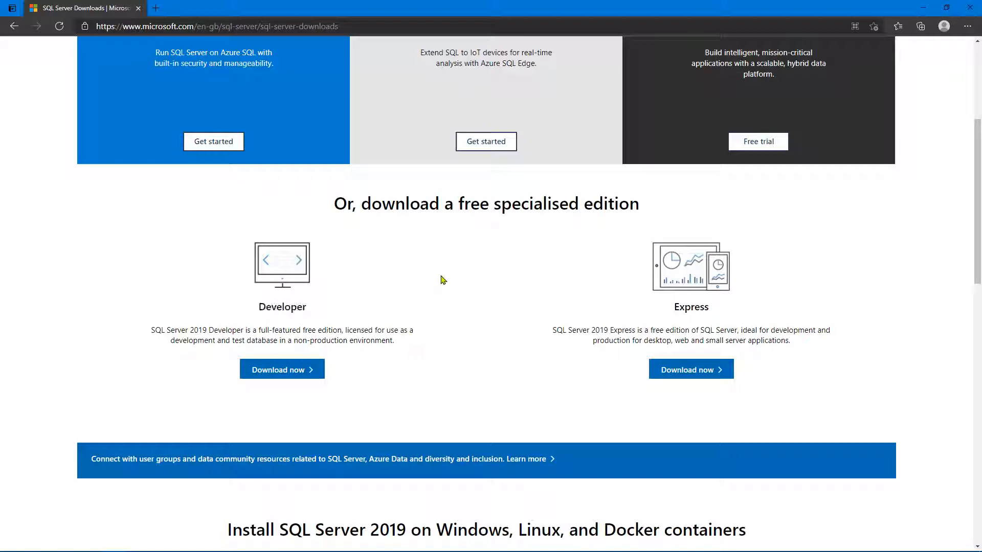
double_click(691, 313)
double_click(290, 313)
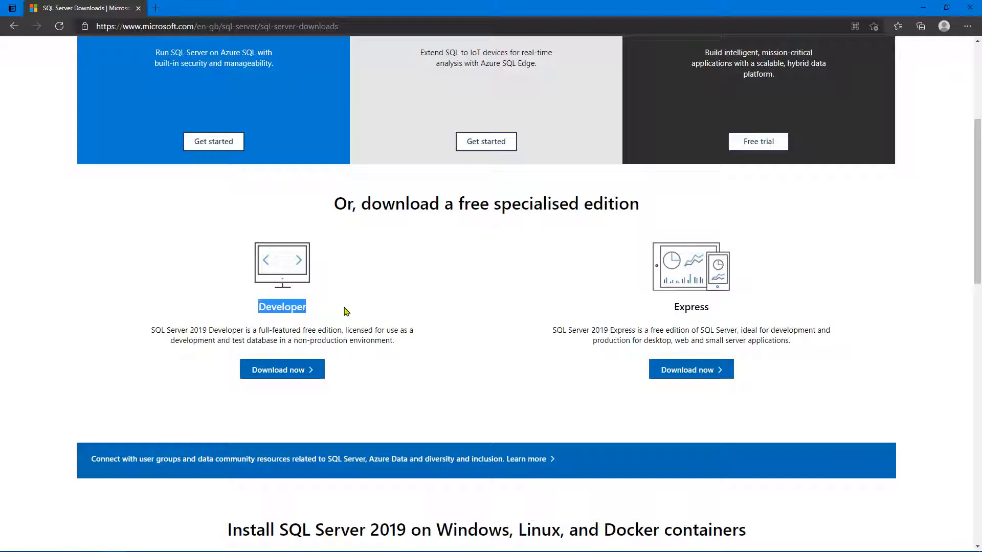
click(316, 318)
double_click(297, 315)
click(384, 315)
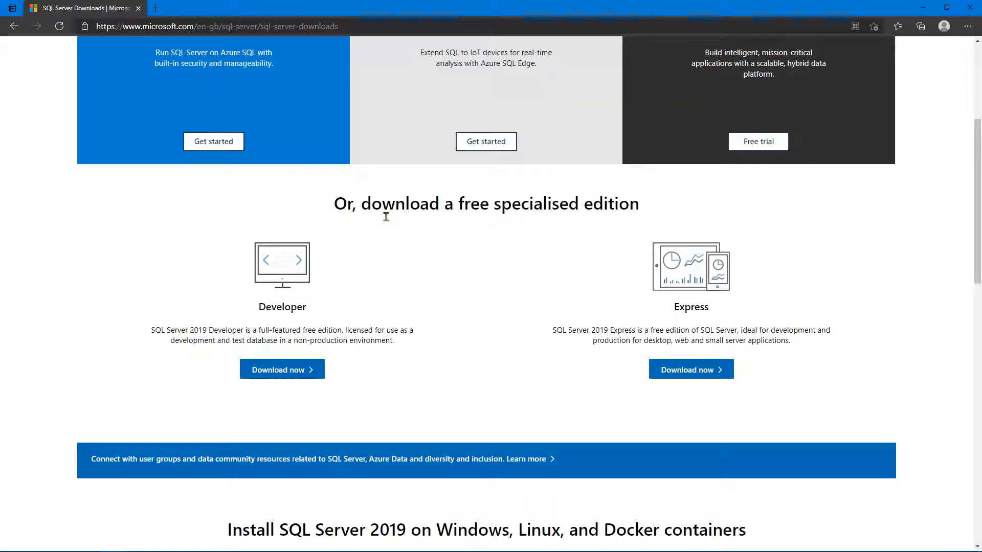
drag(349, 205, 638, 219)
click(450, 313)
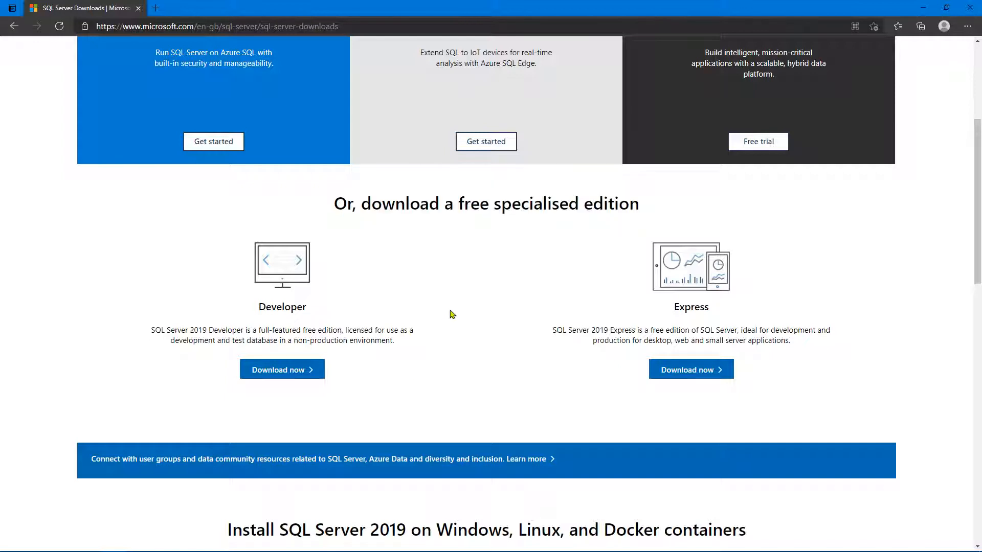
- Switch to SQL Server Management Studio and check its version information, closing the About window when finished
mouse_move(327, 551)
mouse_move(466, 551)
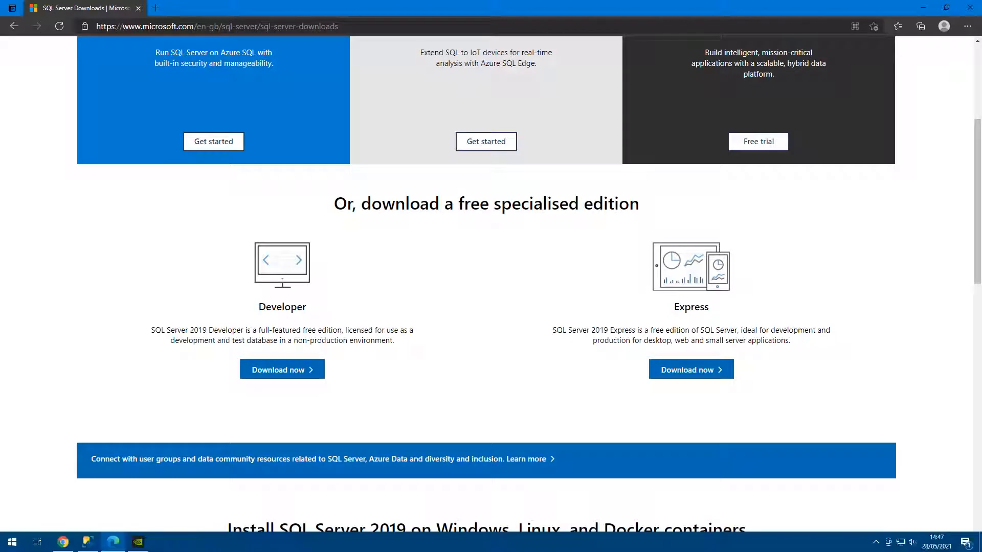
click(88, 542)
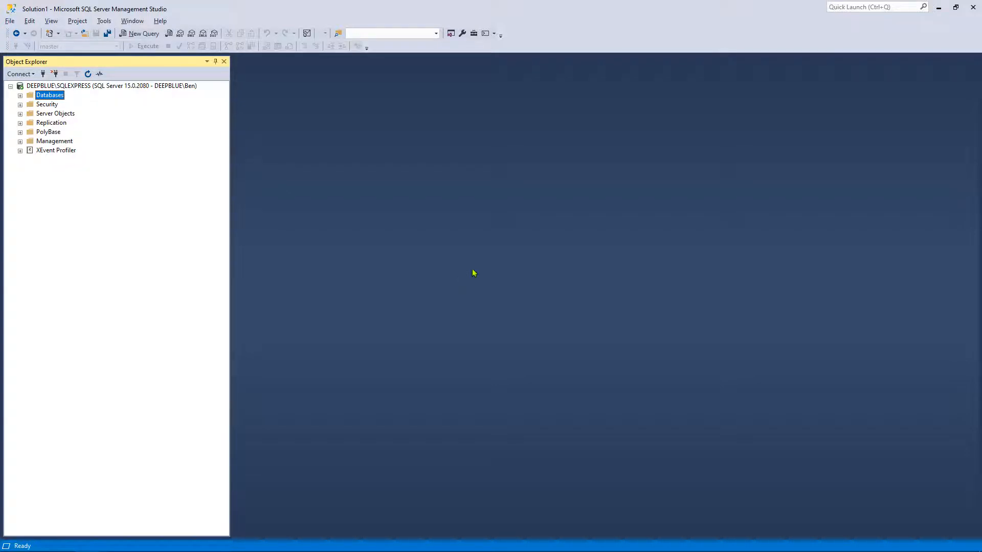
click(160, 20)
click(190, 118)
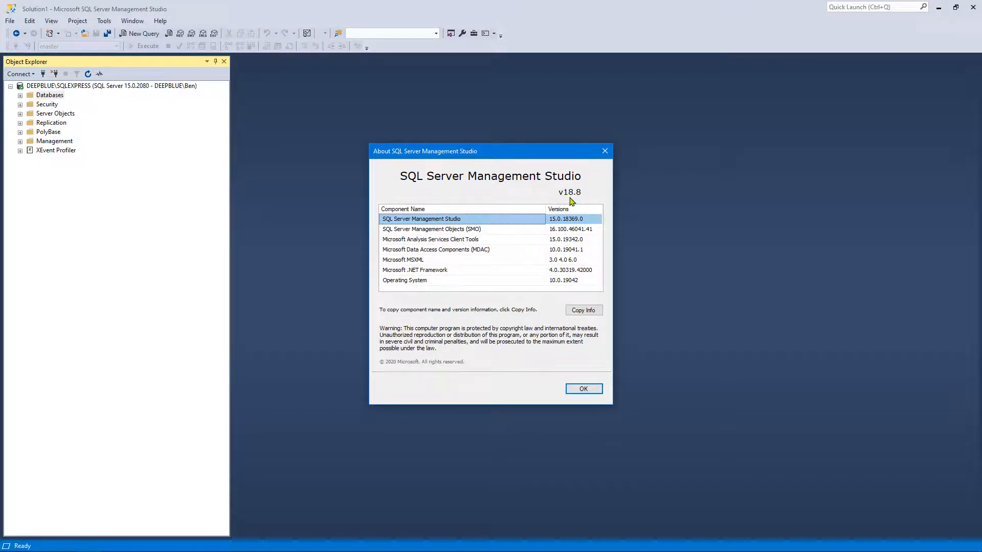
click(605, 151)
- View the W3Schools SQL CREATE TABLE page in Chrome and return to the SQL Server downloads page in Edge
mouse_move(88, 548)
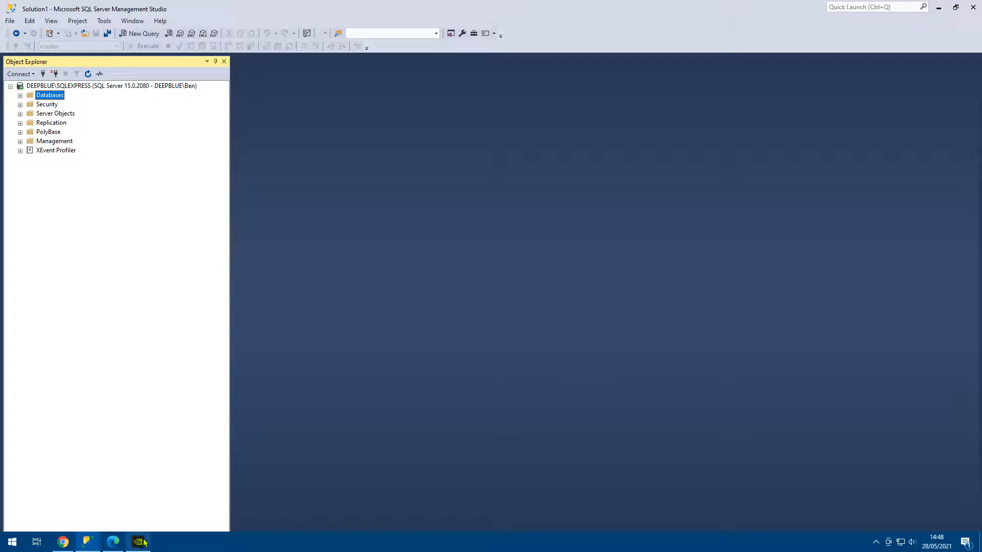
click(71, 546)
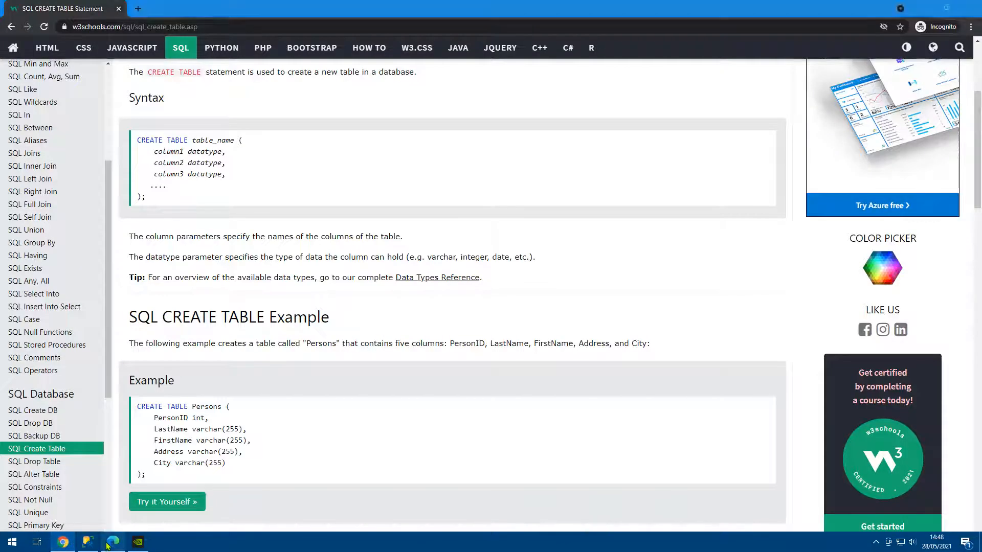
click(113, 542)
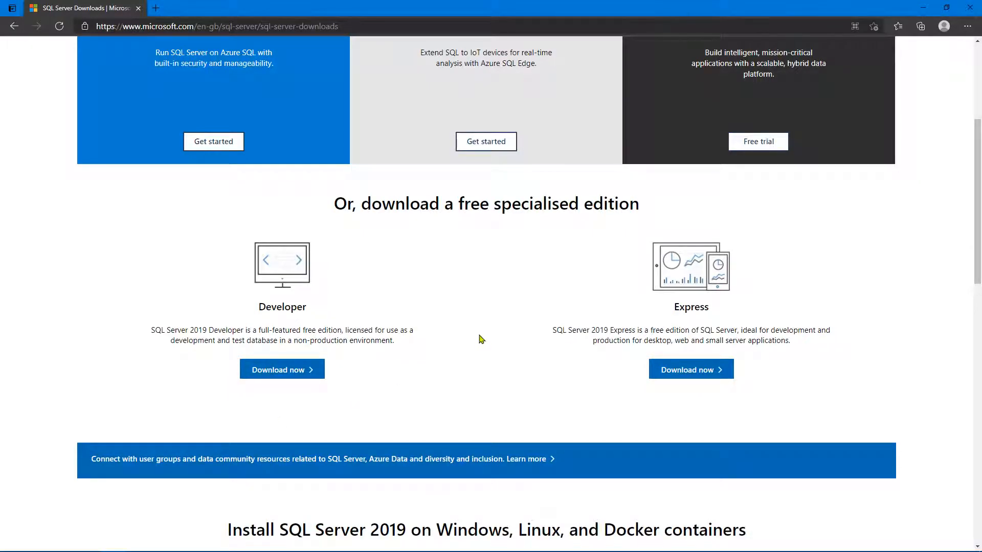
- Switch to SQL Server Management Studio and create a new database named Test on the SQLEXPRESS server
mouse_move(170, 547)
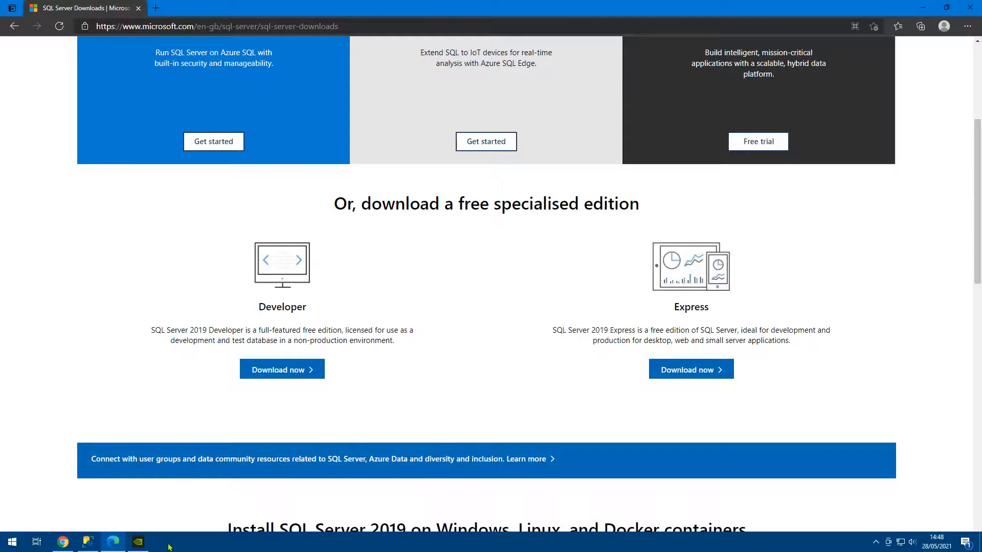
click(88, 542)
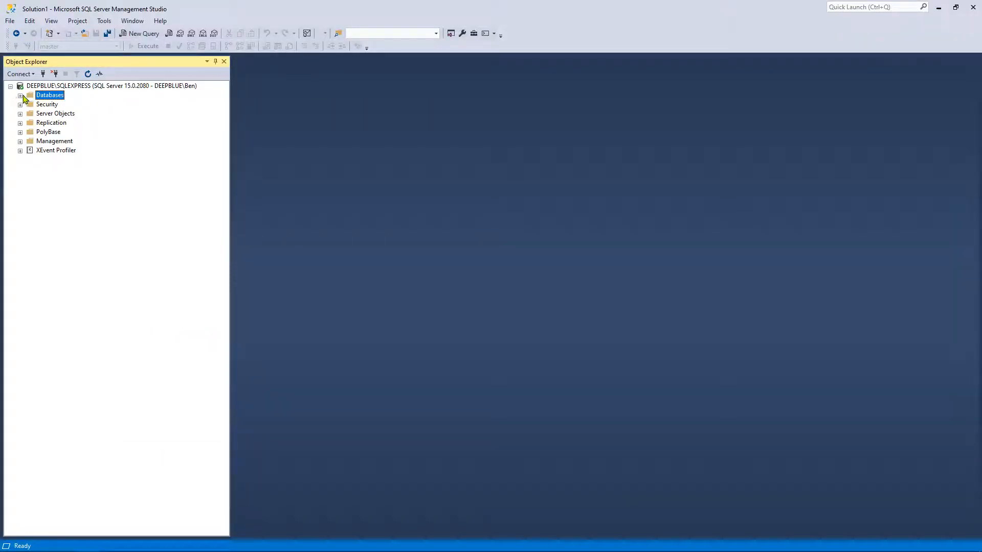
double_click(47, 96)
right_click(47, 96)
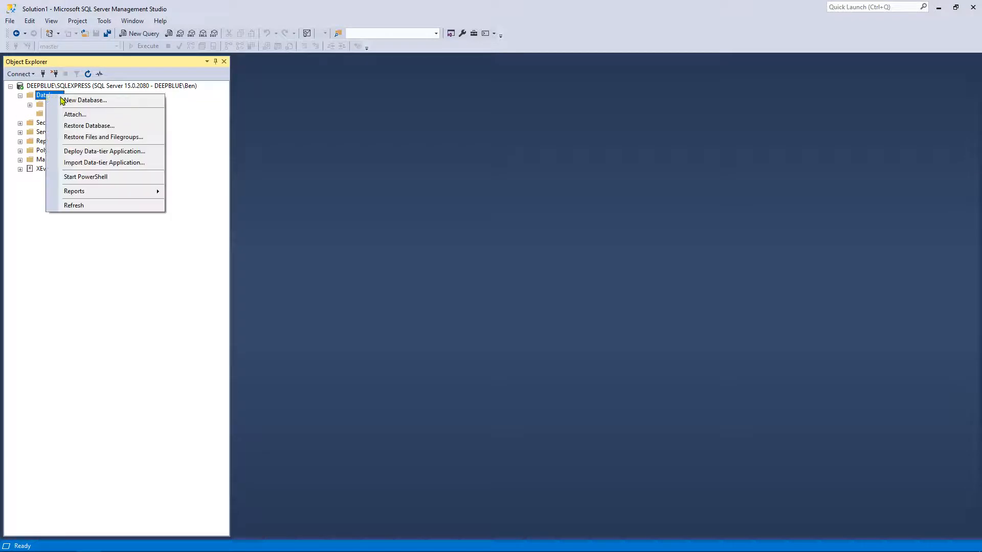
click(77, 101)
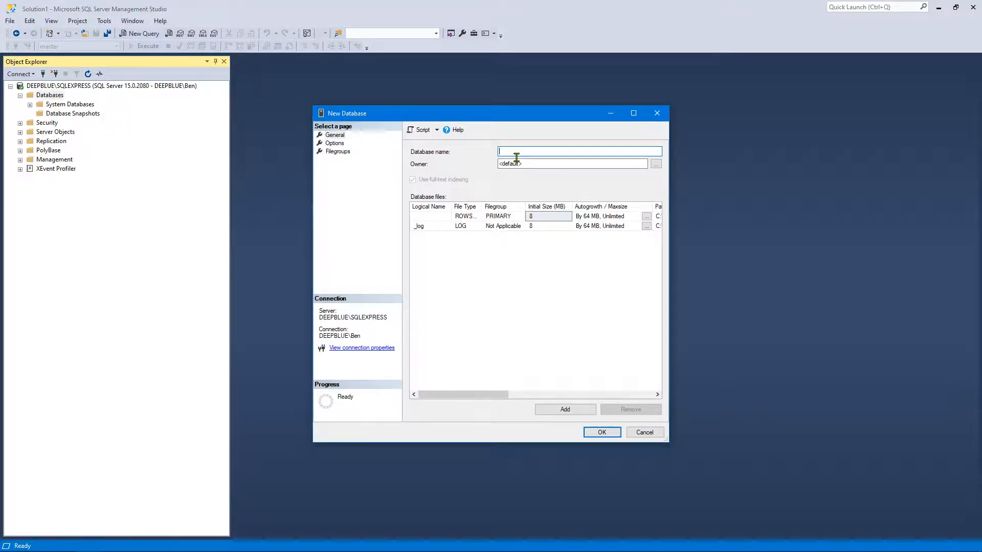
text(Test)
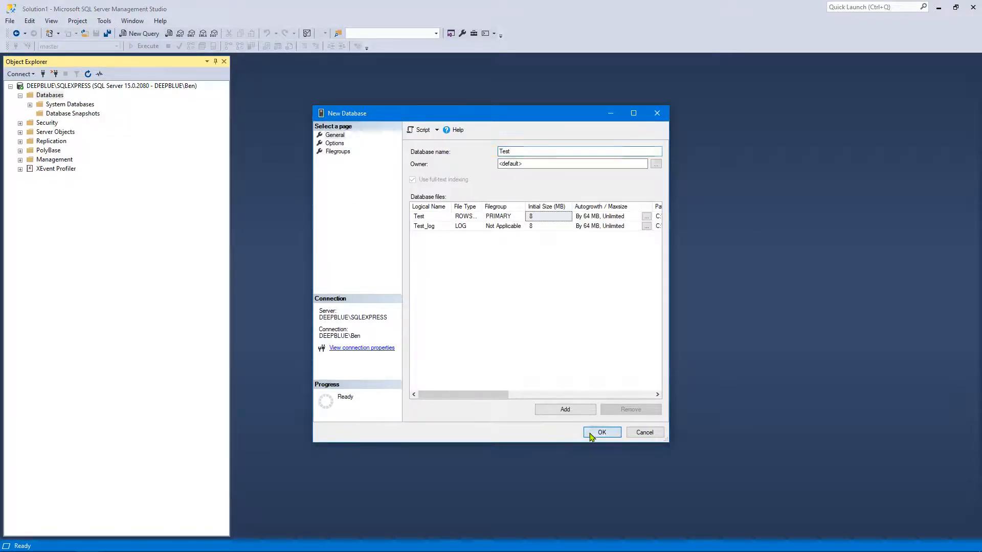
click(598, 432)
- Expand the Test database and its Tables folder, and open a new query against Test
click(29, 123)
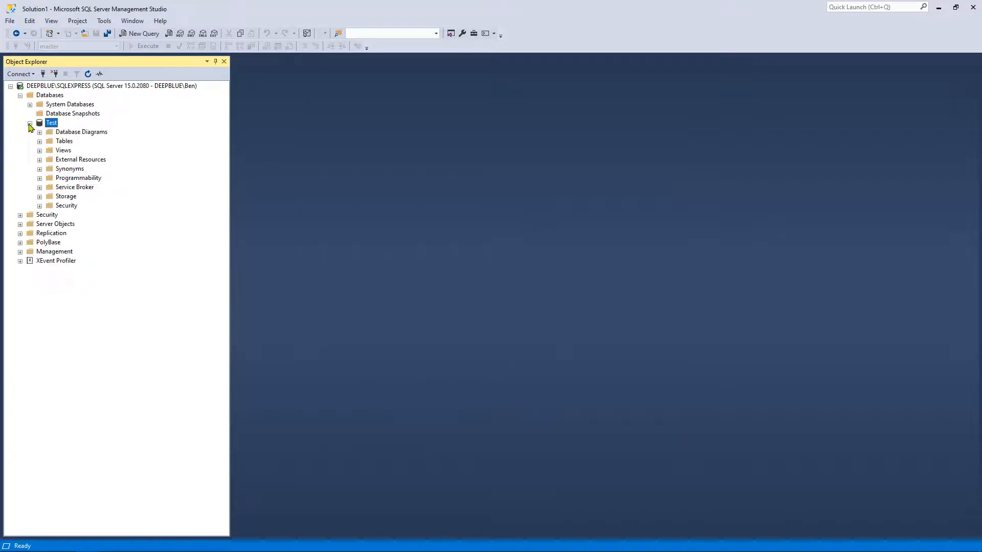
click(54, 142)
double_click(53, 142)
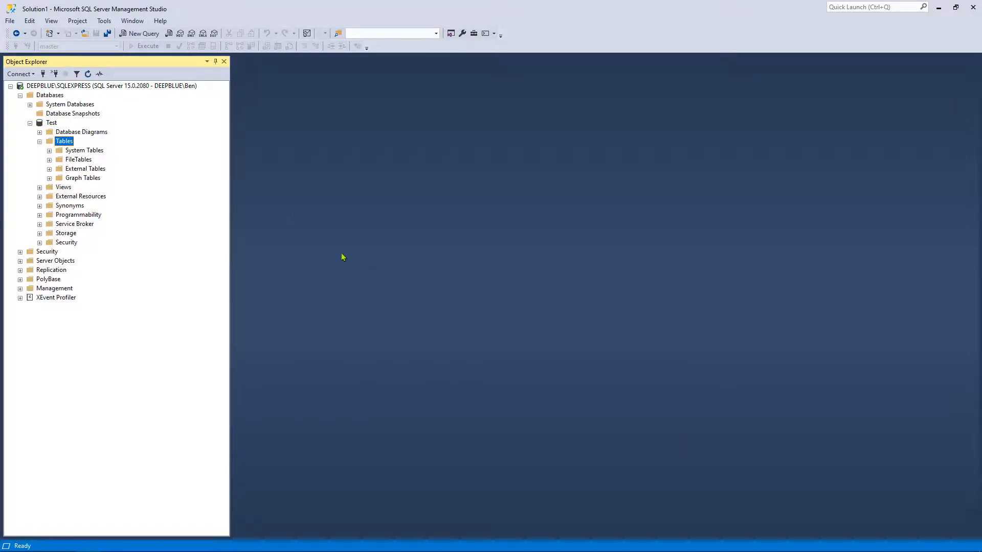
click(140, 33)
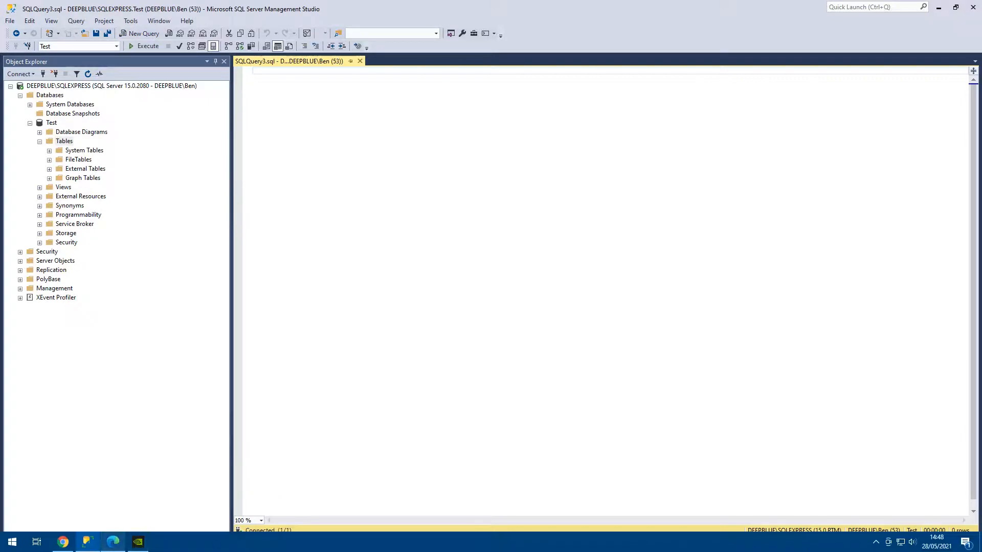
- Switch to the W3Schools CREATE TABLE page in Chrome and copy the Persons table example code
click(64, 545)
scroll(173, 402, up, 1)
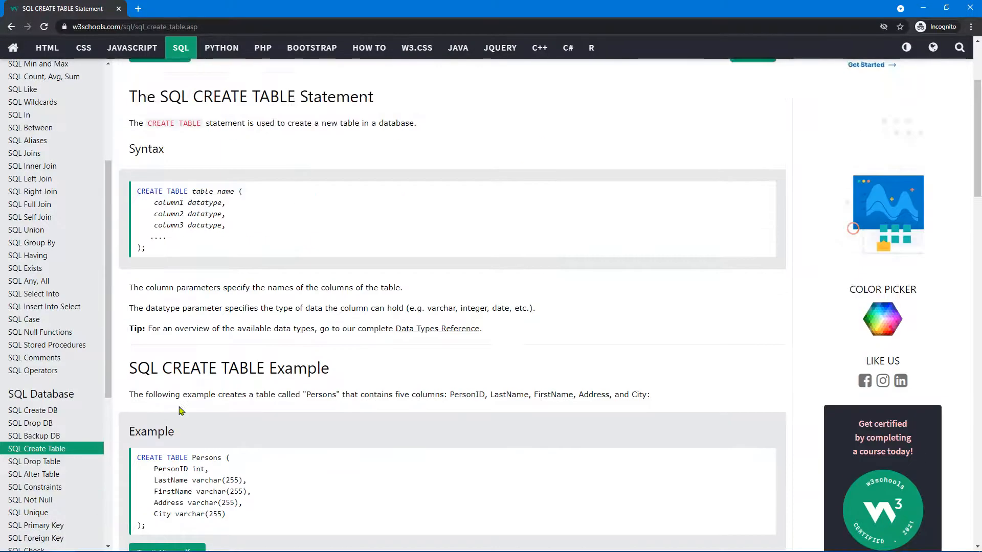
scroll(185, 428, down, 1)
scroll(186, 428, up, 3)
scroll(186, 429, down, 4)
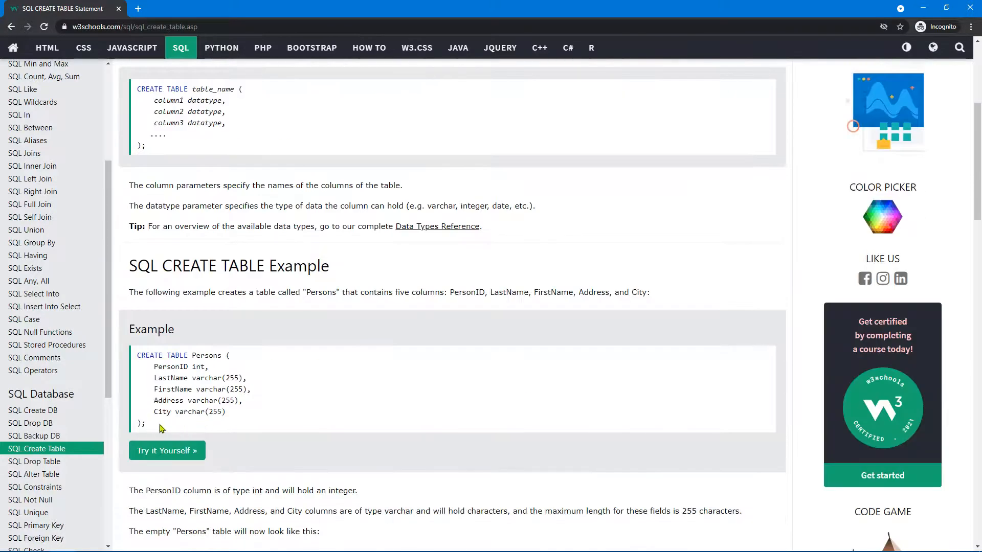
drag(148, 425, 132, 358)
right_click(157, 365)
click(194, 369)
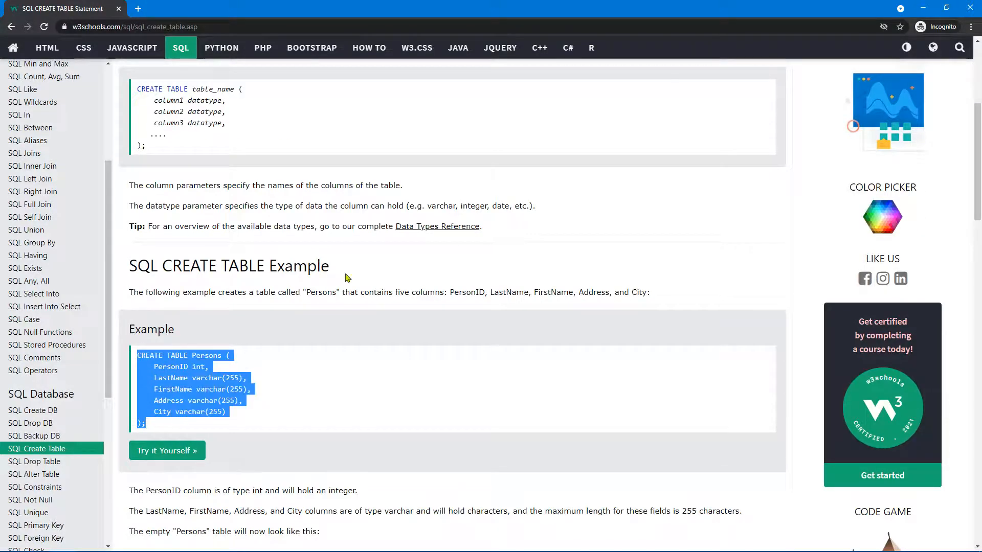
- Return to SQL Server Management Studio, paste the CREATE TABLE Persons statement below some blank lines in the query, and enlarge the editor text
key(alt+Tab)
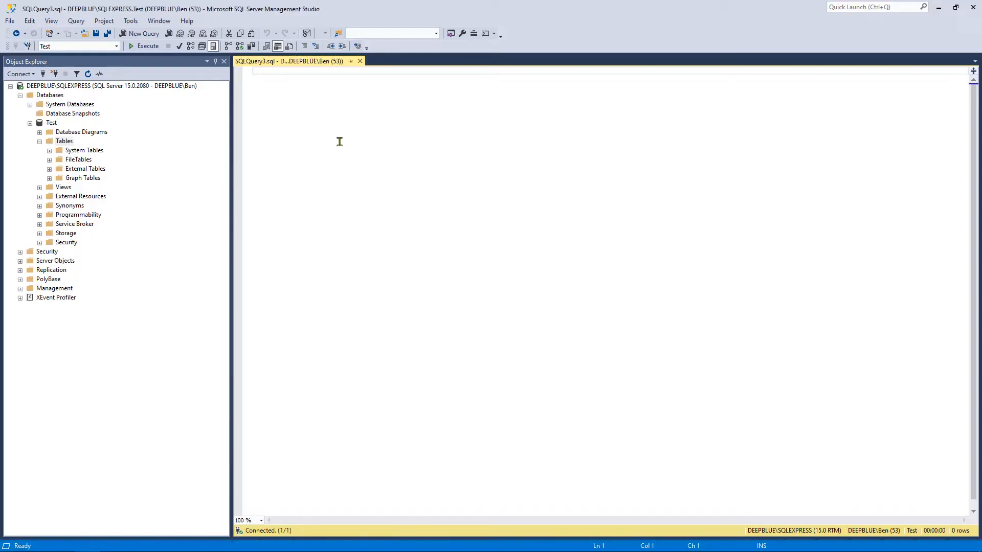
key(ctrl+v)
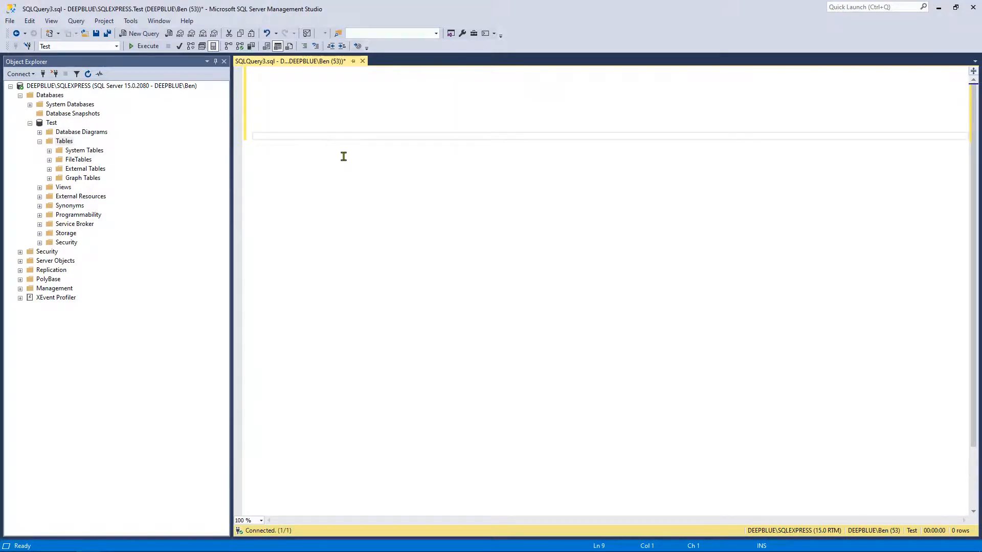
key(ctrl+v)
scroll(368, 223, up, 11)
scroll(434, 249, down, 2)
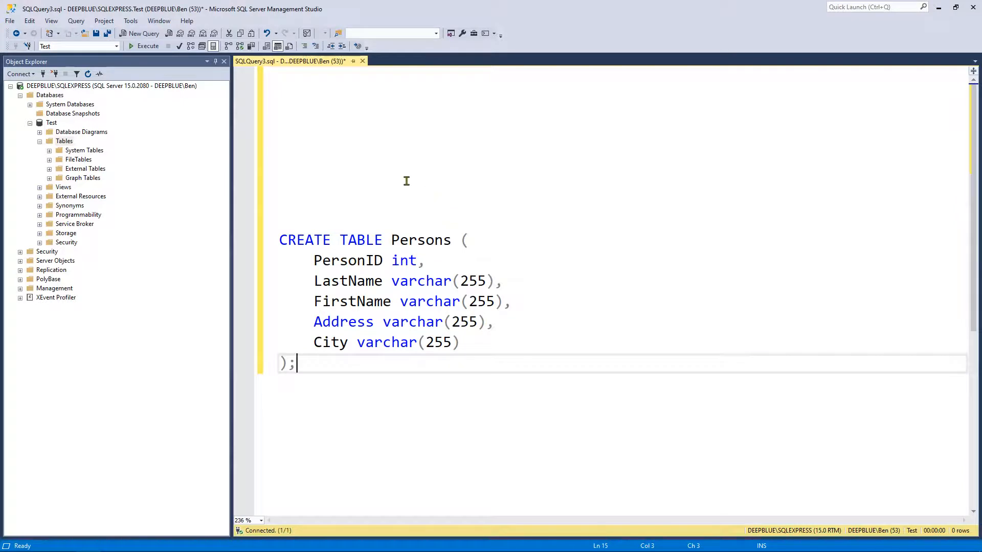
click(407, 181)
- Review the table name and the PersonID, LastName, FirstName, Address and City columns in the pasted statement
double_click(424, 241)
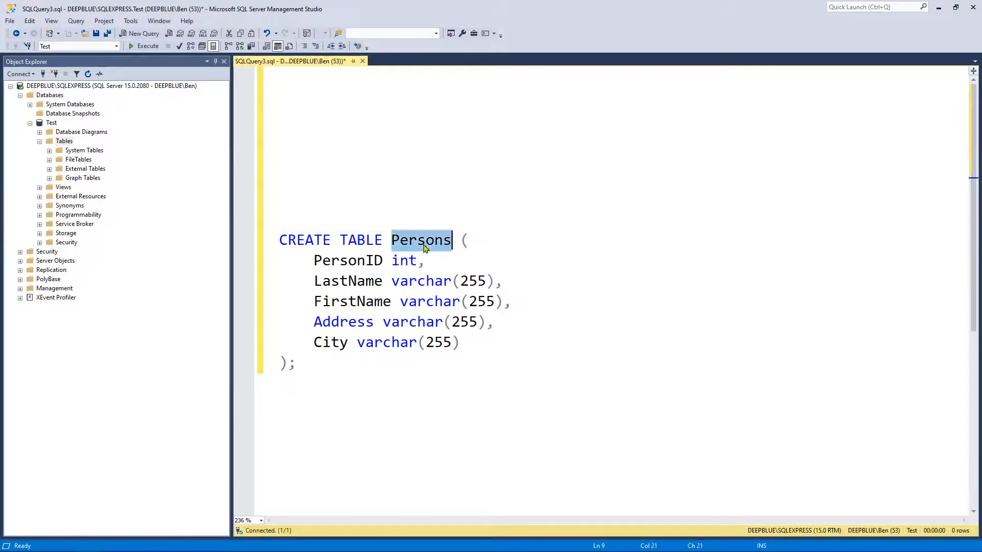
double_click(341, 262)
double_click(348, 282)
double_click(350, 303)
click(341, 322)
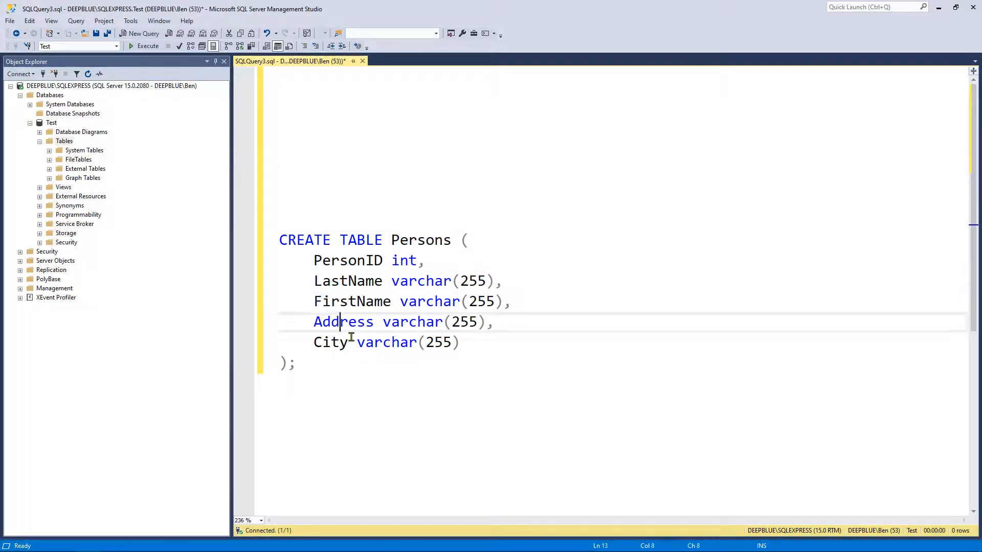
double_click(341, 323)
double_click(336, 351)
click(334, 422)
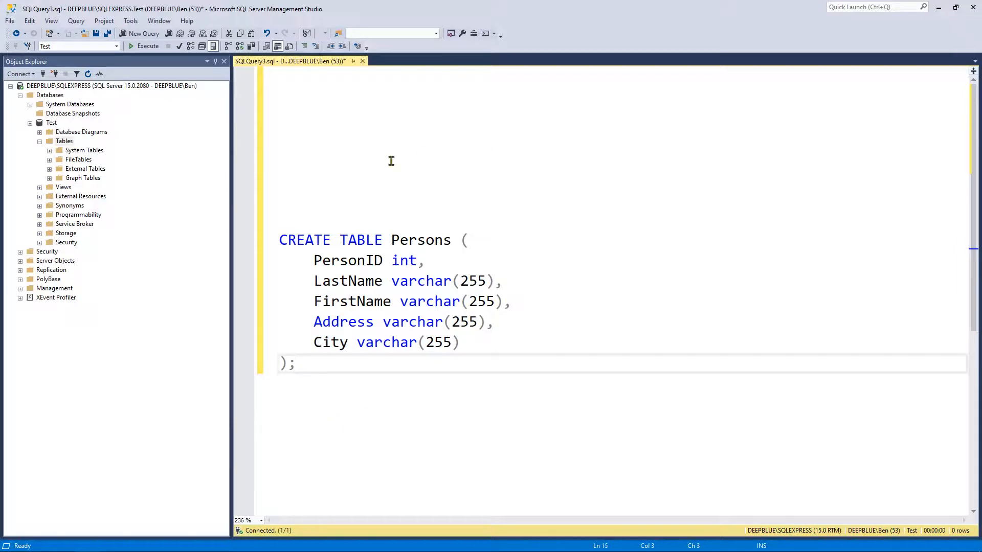
- Parse the CREATE TABLE Persons query to check its syntax and read the resulting message
click(378, 179)
shift+click(425, 419)
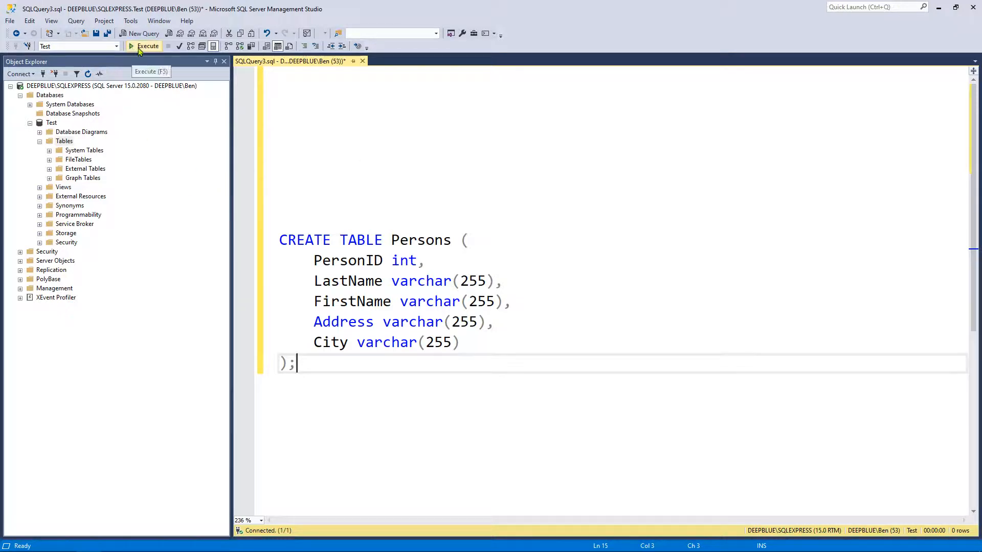
click(179, 46)
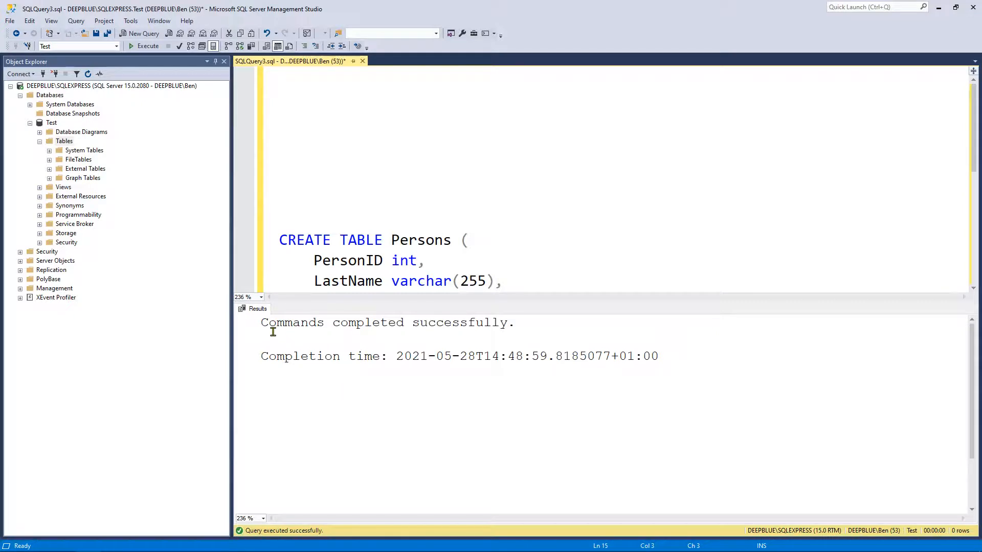
drag(262, 327, 578, 338)
click(461, 193)
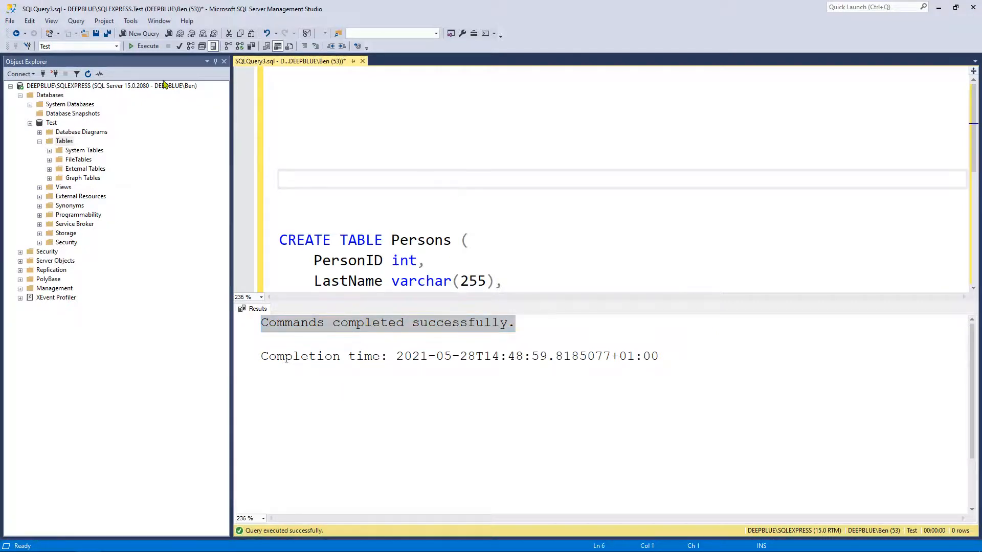
- Execute the CREATE TABLE Persons query against the Test database and read its completion message
click(144, 46)
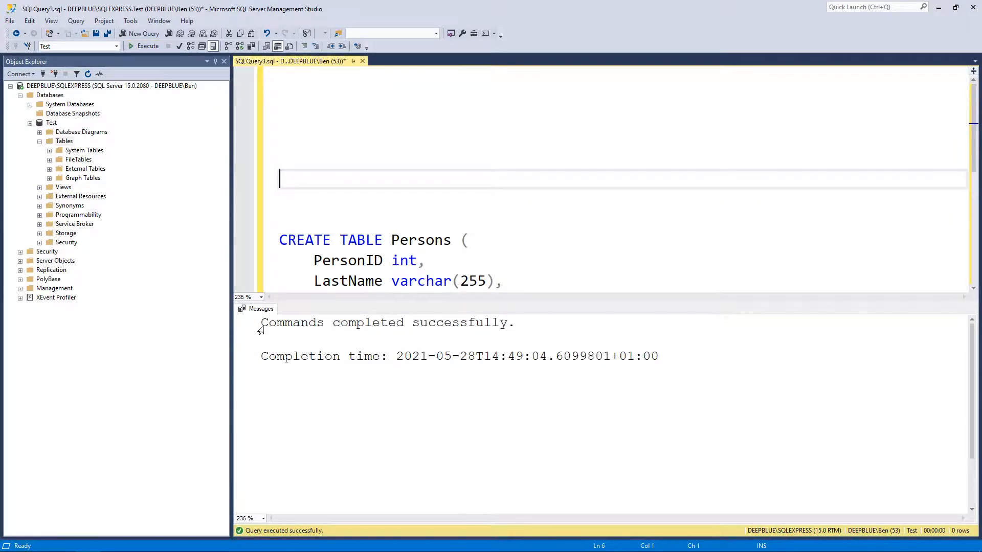
drag(326, 358, 484, 358)
double_click(377, 323)
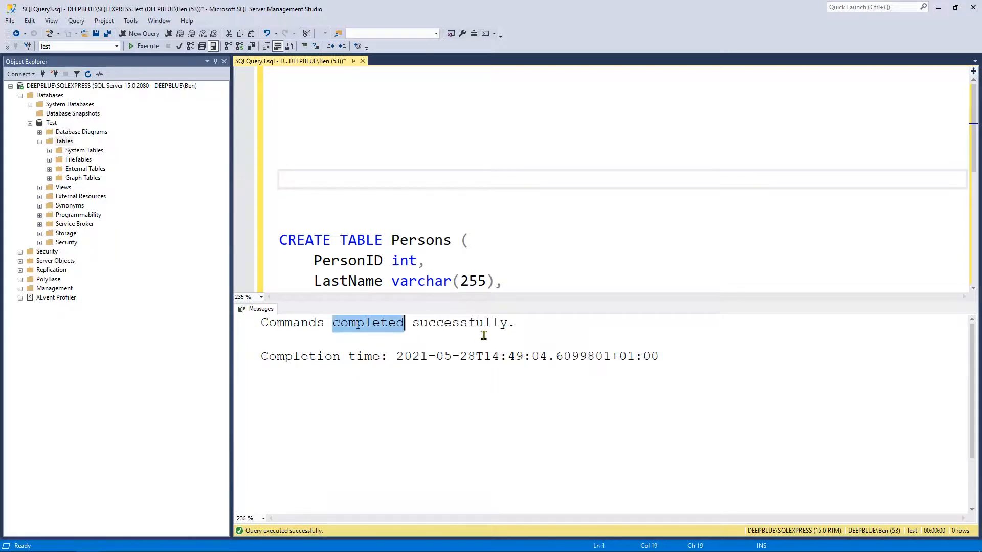
click(476, 325)
click(393, 162)
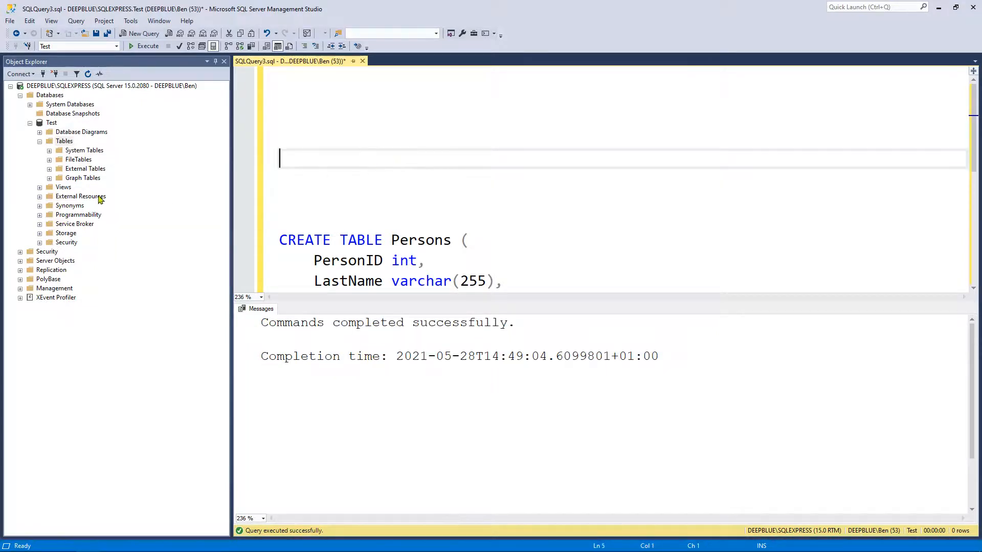
- Refresh the Test database's Tables folder and select the dbo.Persons table
right_click(60, 141)
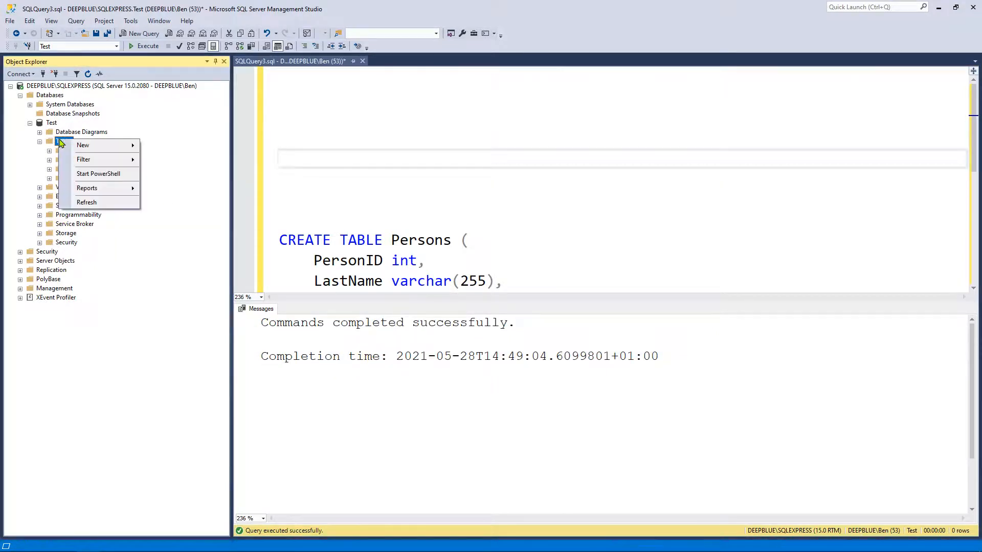
click(88, 203)
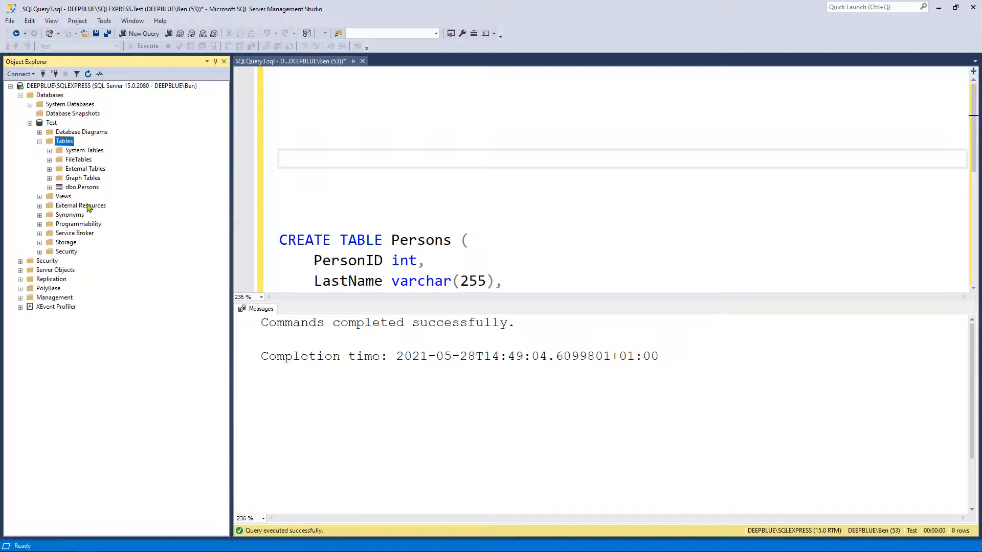
click(83, 188)
- Compare the Persons name in the query with the new table and look over the whole CREATE TABLE statement
scroll(444, 188, down, 1)
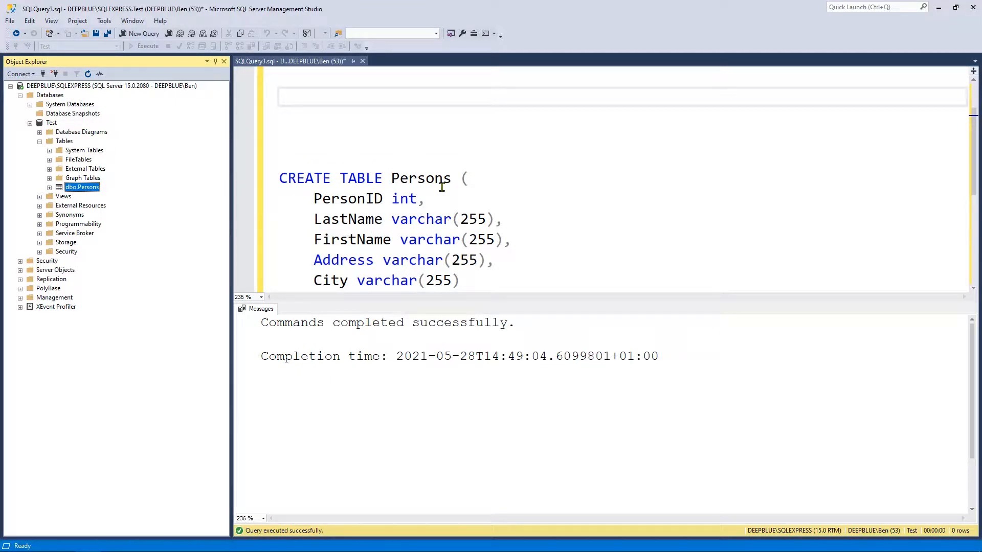
double_click(441, 186)
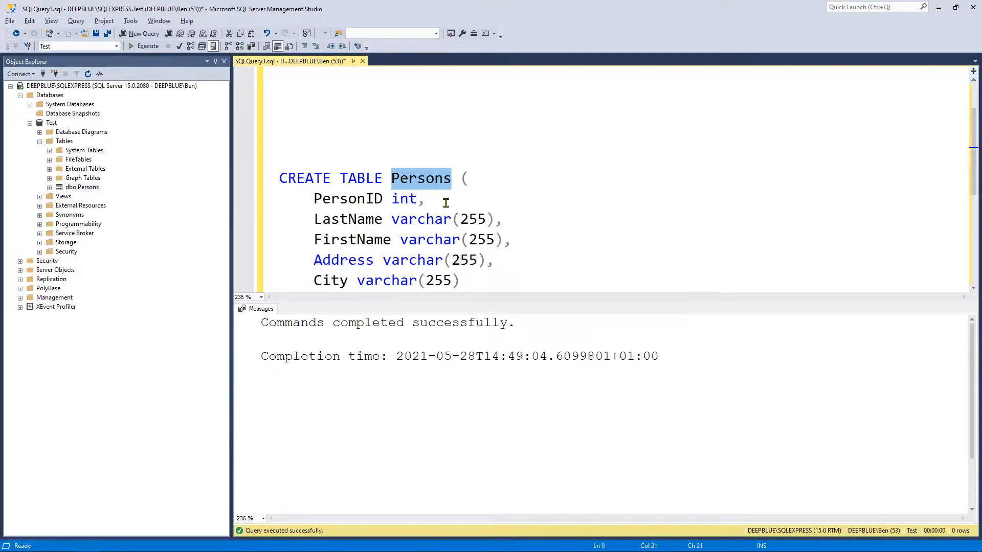
scroll(421, 213, down, 1)
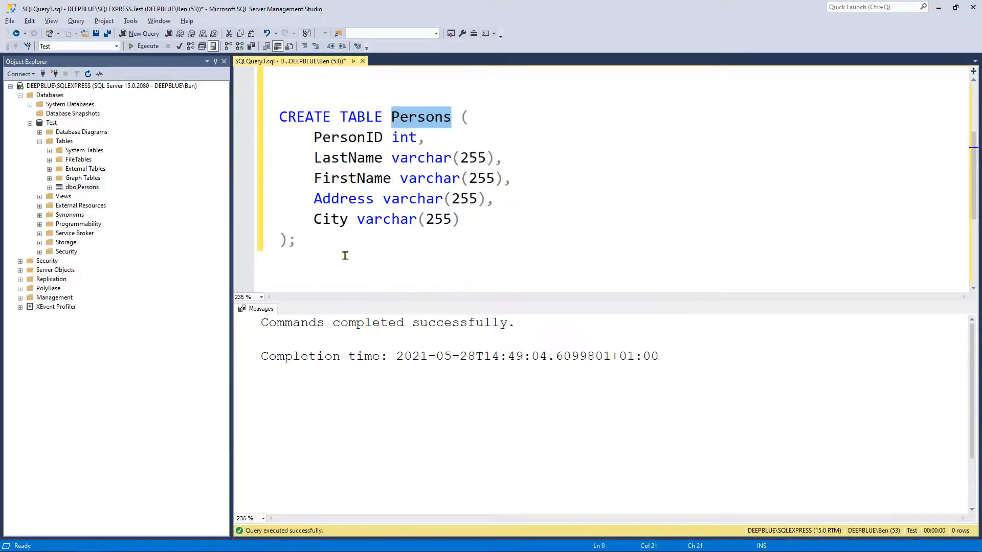
click(410, 239)
drag(327, 96, 515, 280)
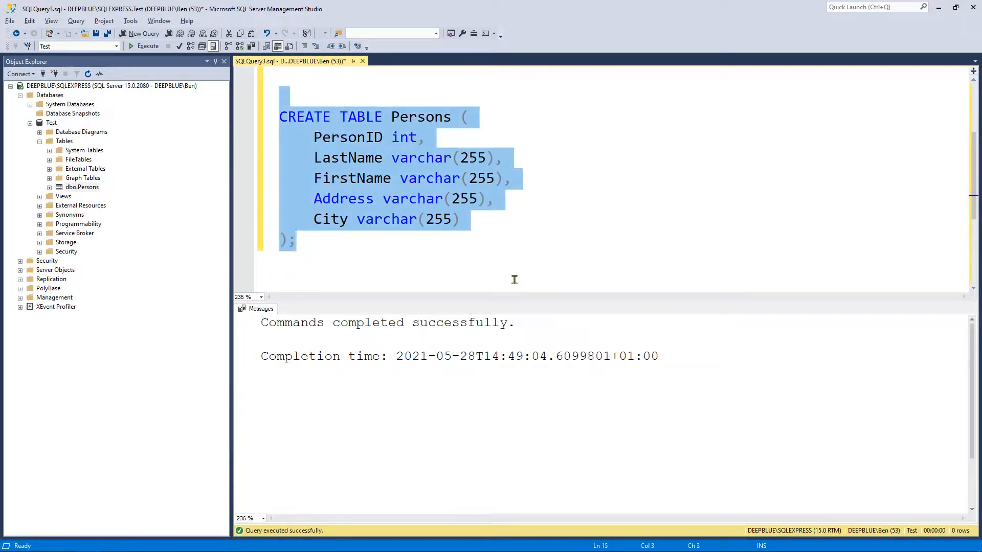
click(513, 280)
- Switch to the SQL Server downloads page in Edge and compare the Developer edition's non-production licence with the Express edition's production uses
key(alt+Tab)
key(alt+Tab)
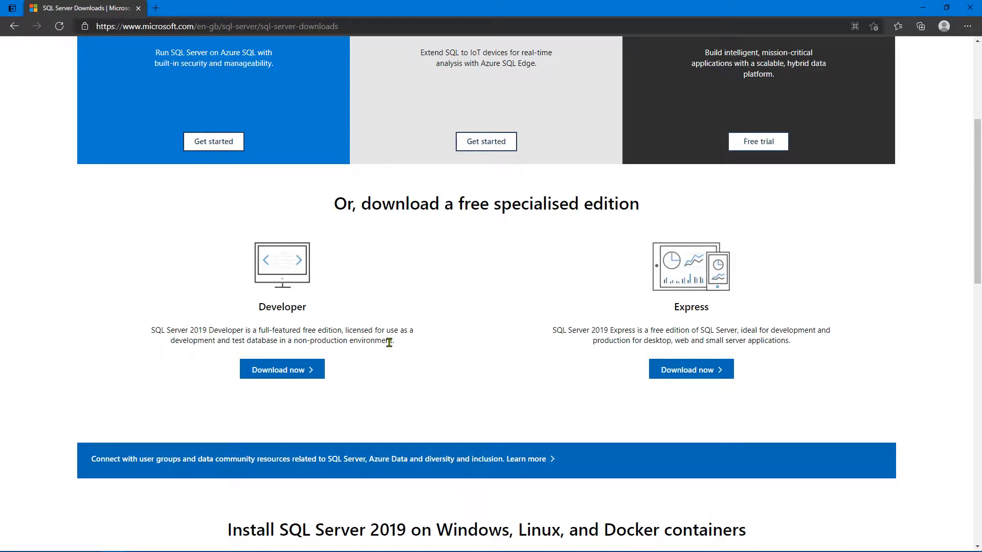
drag(260, 309, 302, 329)
click(309, 346)
drag(278, 345, 343, 345)
click(622, 348)
drag(601, 348, 791, 349)
click(634, 350)
click(475, 347)
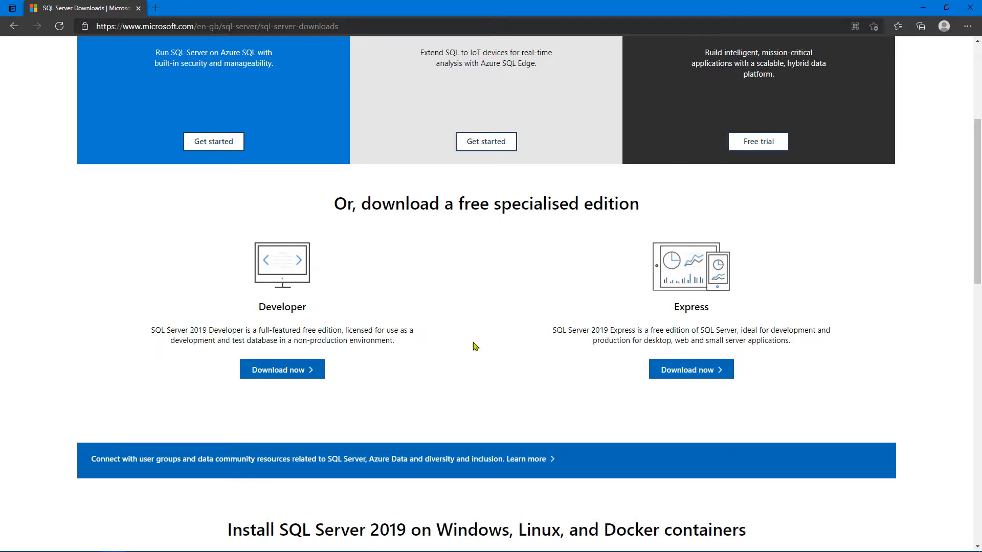